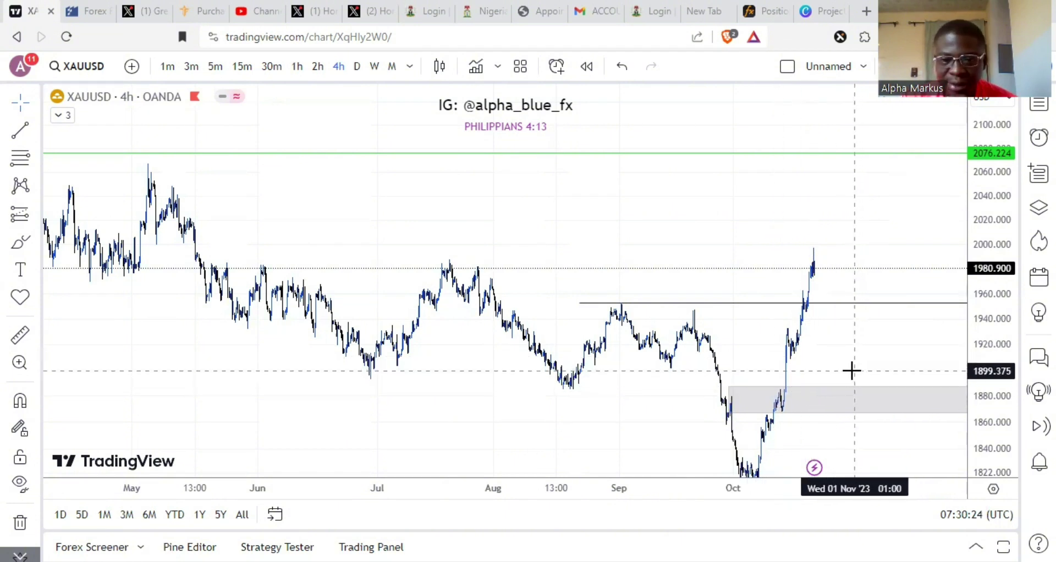
# Step: Zoom out and pan the XAUUSD 4h chart to show June through December
pyautogui.scroll(2, 852, 369)
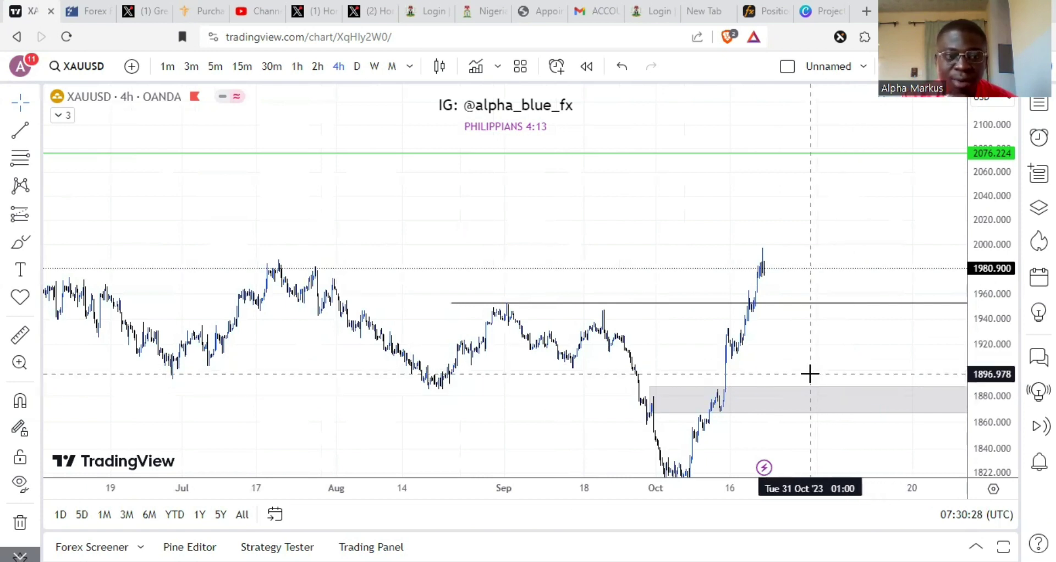
pyautogui.moveTo(810, 374); pyautogui.dragTo(792, 339)
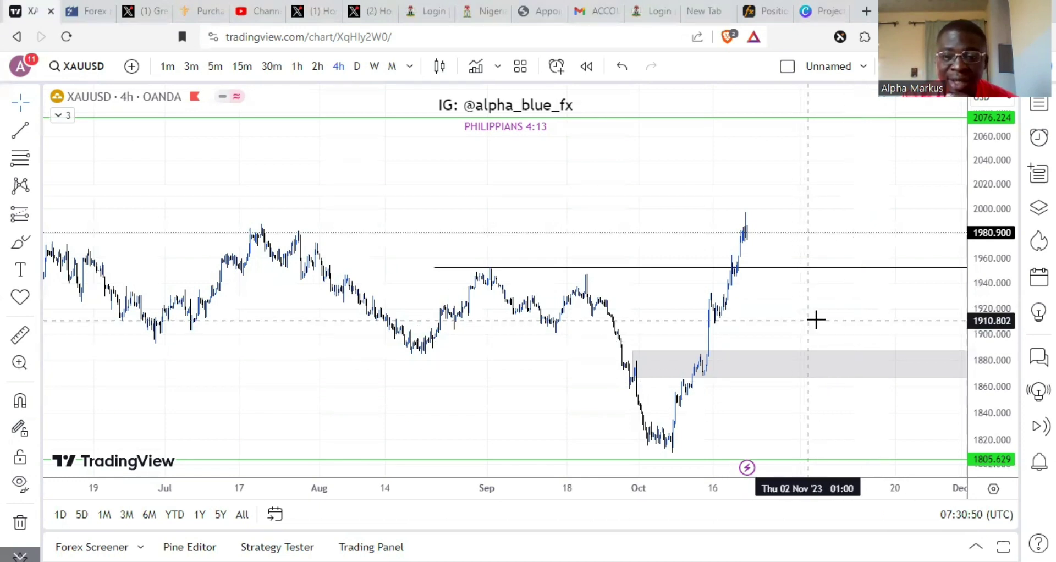
pyautogui.scroll(1, 825, 334)
pyautogui.scroll(1, 825, 333)
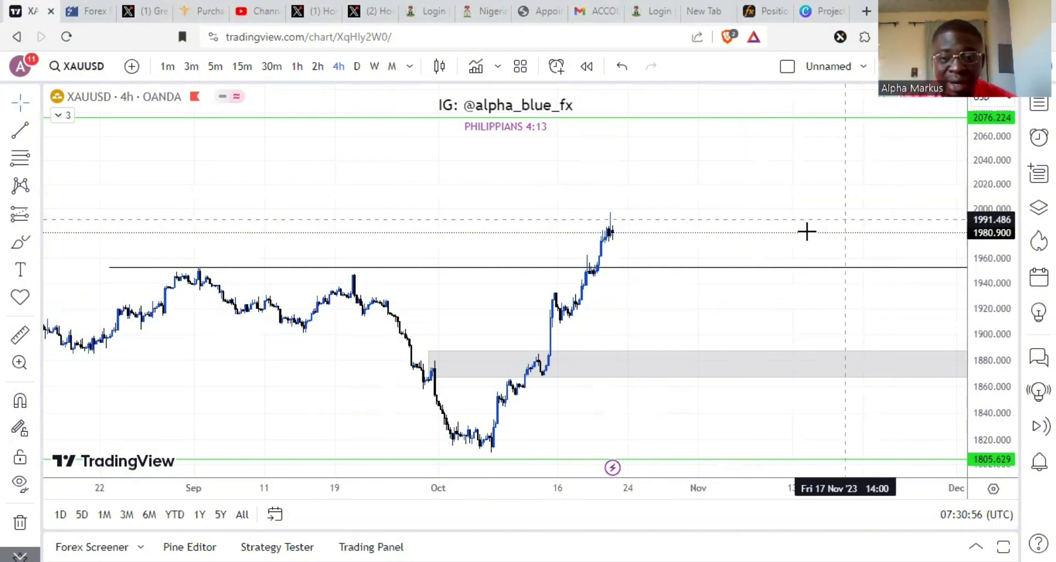
pyautogui.scroll(-4, 764, 320)
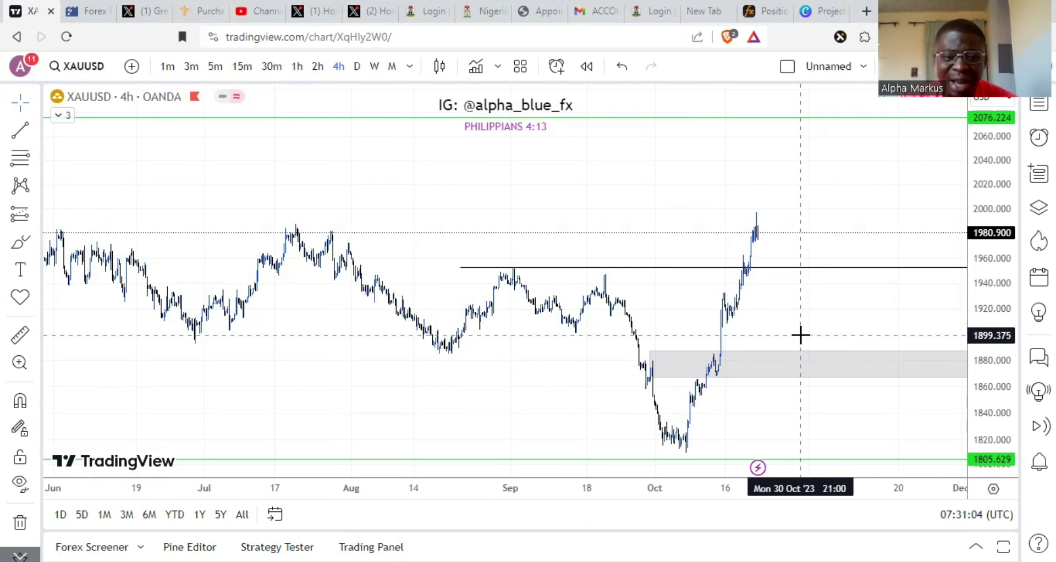
pyautogui.scroll(3, 796, 330)
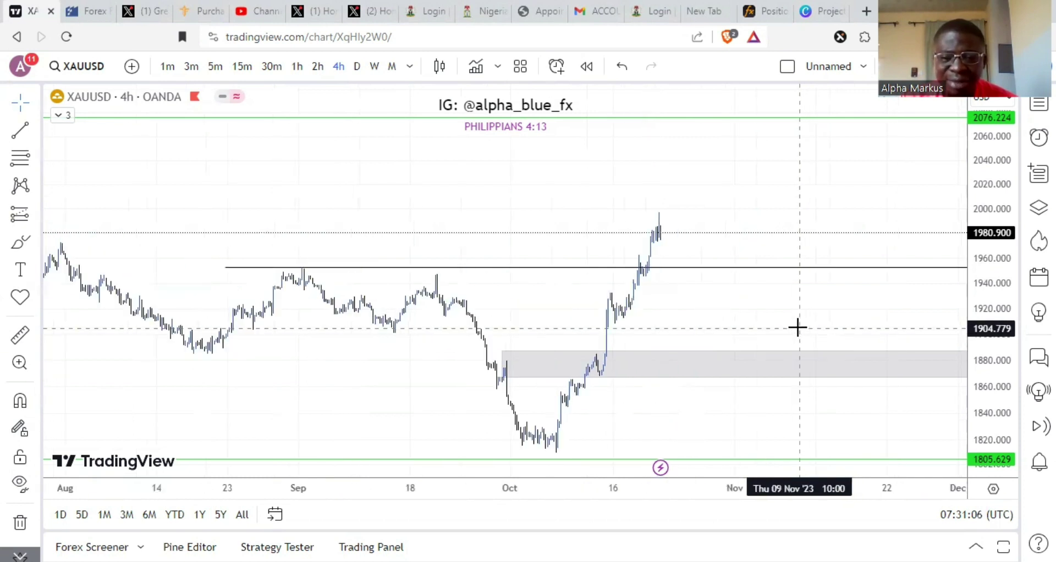
pyautogui.scroll(2, 797, 328)
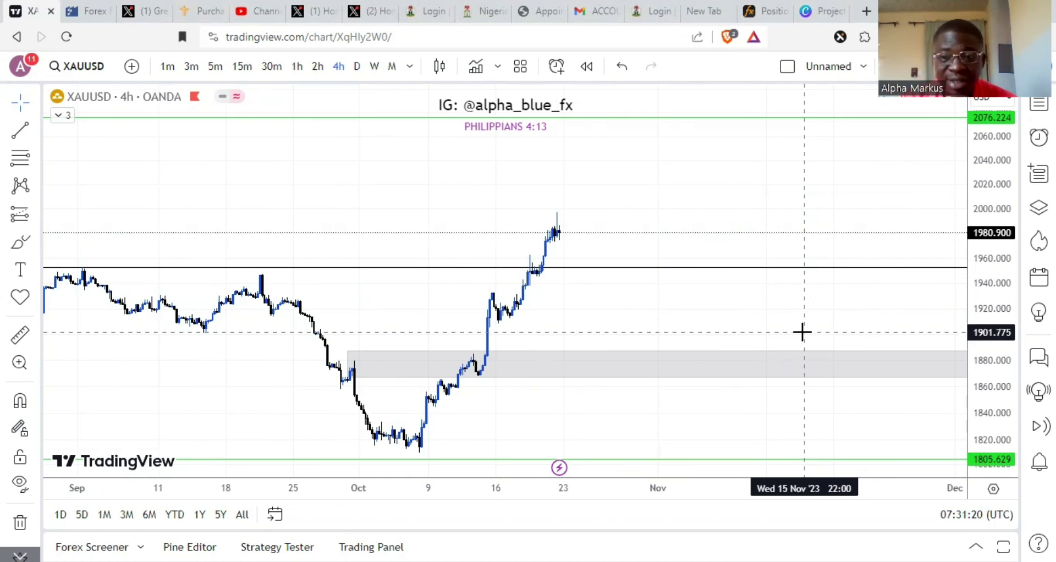
pyautogui.scroll(-1, 725, 337)
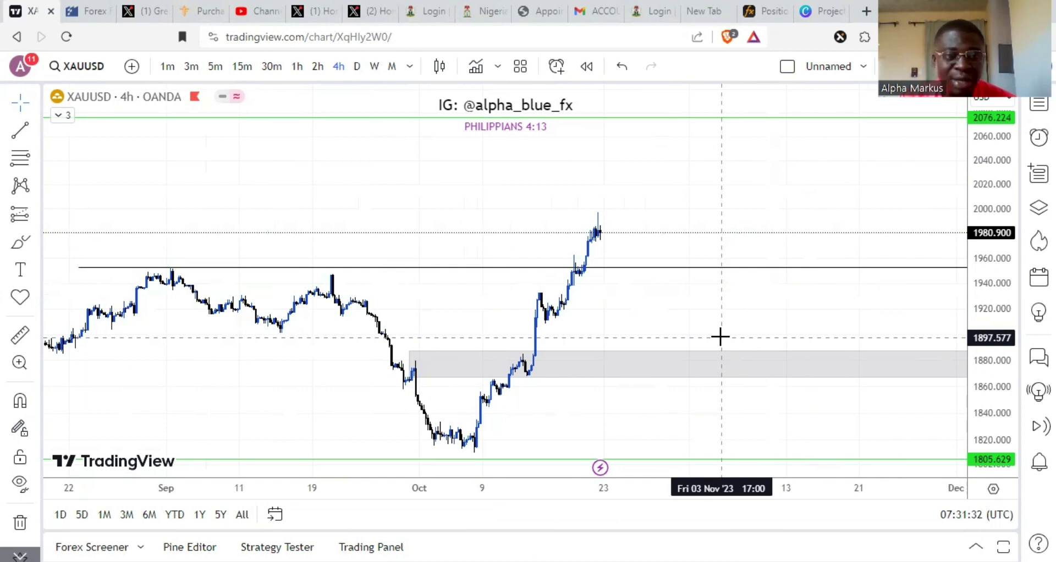
pyautogui.scroll(-2, 691, 349)
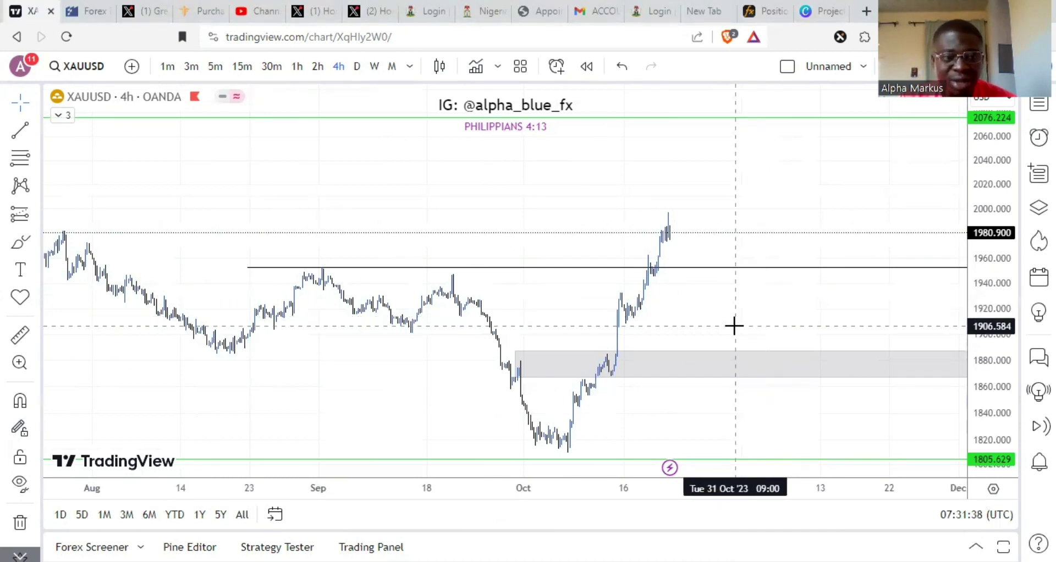
pyautogui.moveTo(855, 330); pyautogui.dragTo(835, 333)
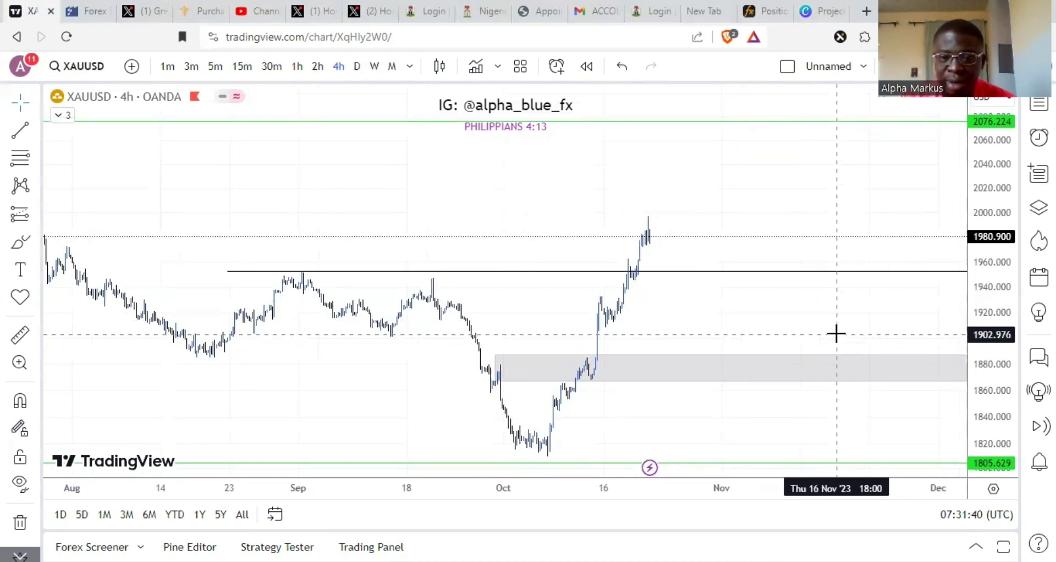
pyautogui.scroll(2, 990, 377)
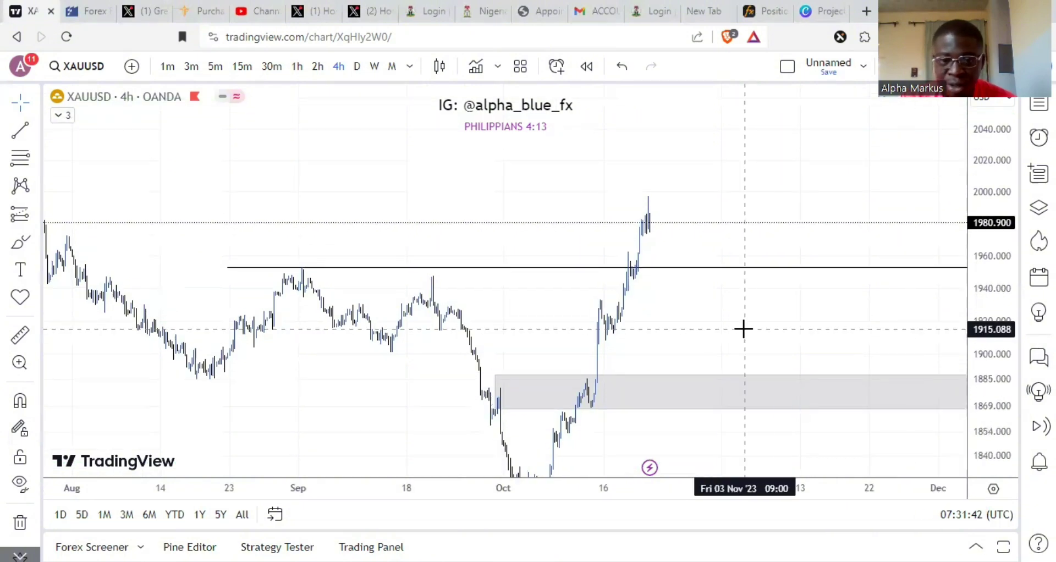
pyautogui.scroll(2, 719, 333)
pyautogui.scroll(-2, 719, 333)
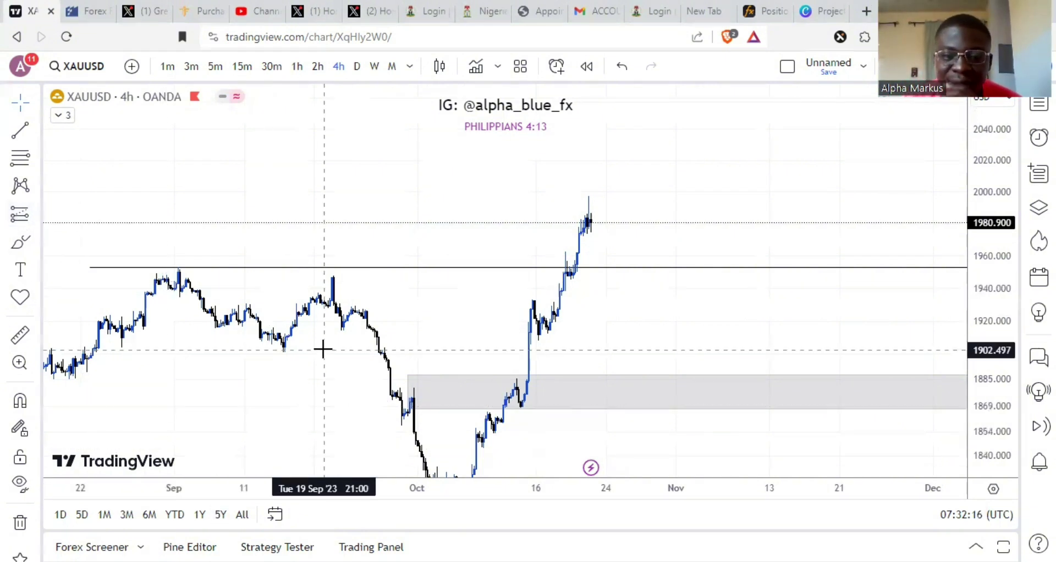
pyautogui.scroll(-3, 386, 342)
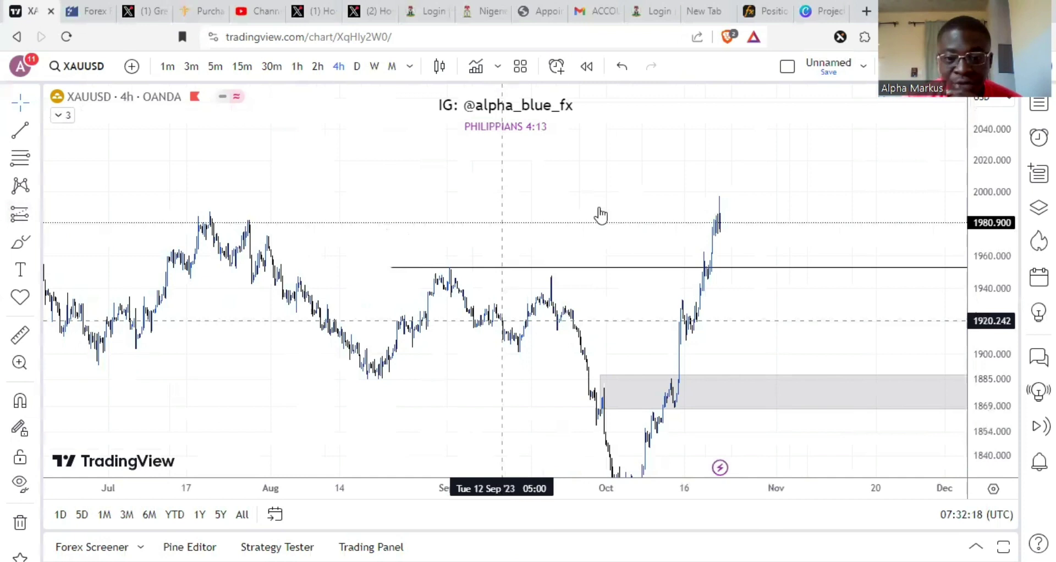
pyautogui.scroll(3, 578, 224)
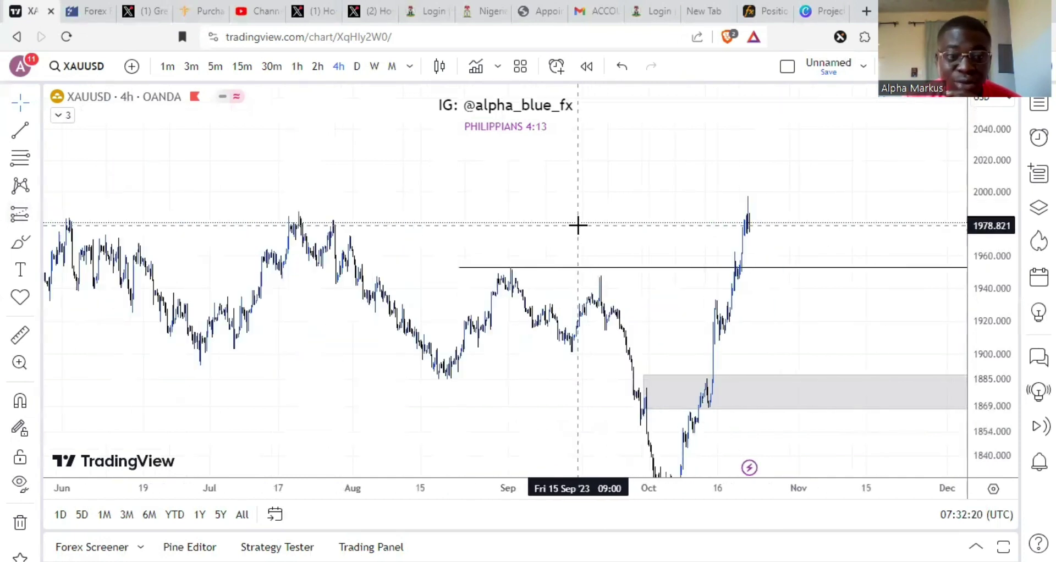
# Step: Place a long position on the latest candles with its stop near 1904 and a high target
pyautogui.click(19, 216)
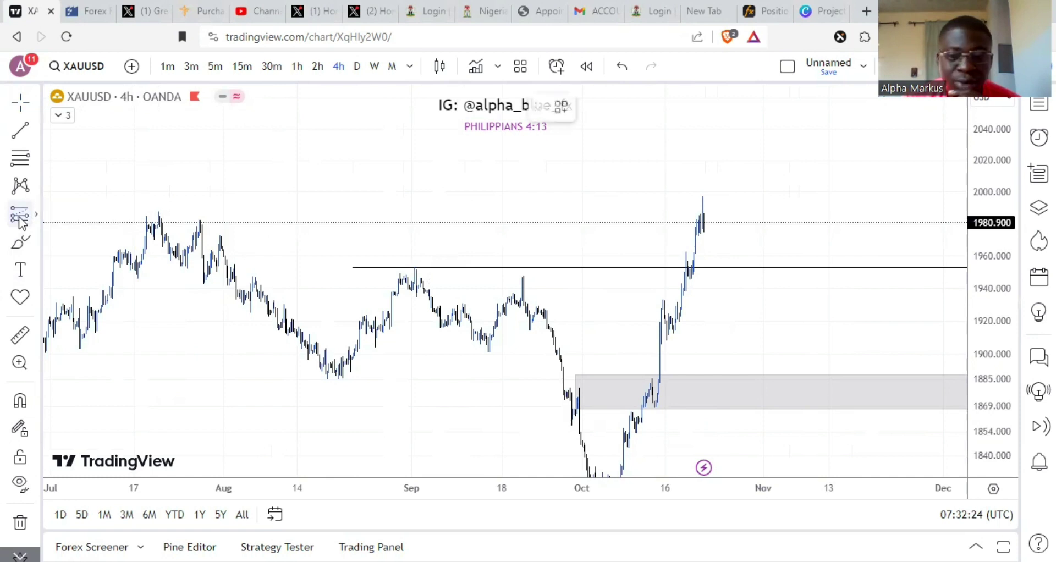
pyautogui.click(737, 279)
pyautogui.moveTo(777, 243); pyautogui.dragTo(719, 235)
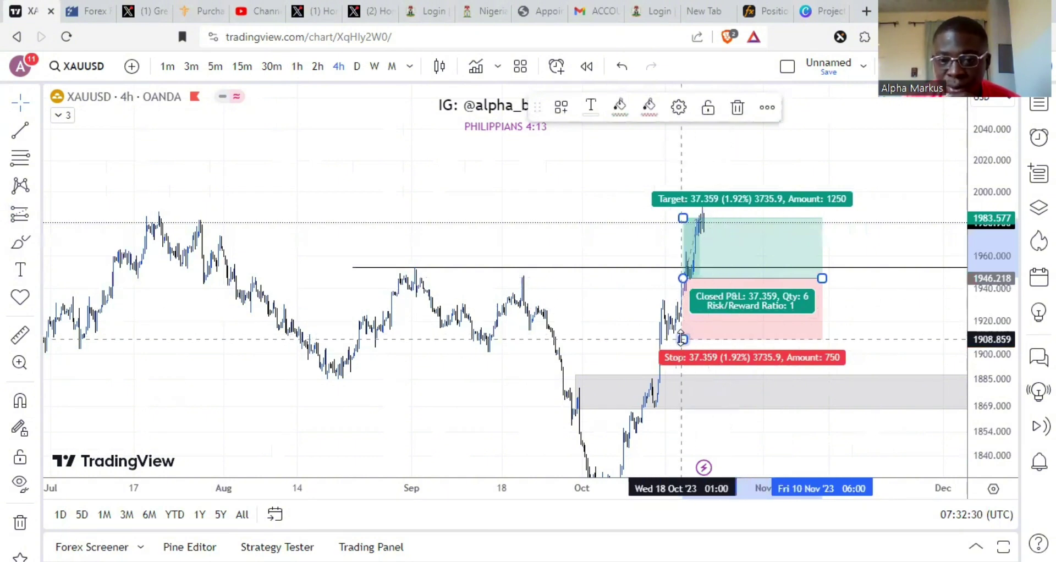
pyautogui.moveTo(682, 338); pyautogui.dragTo(682, 347)
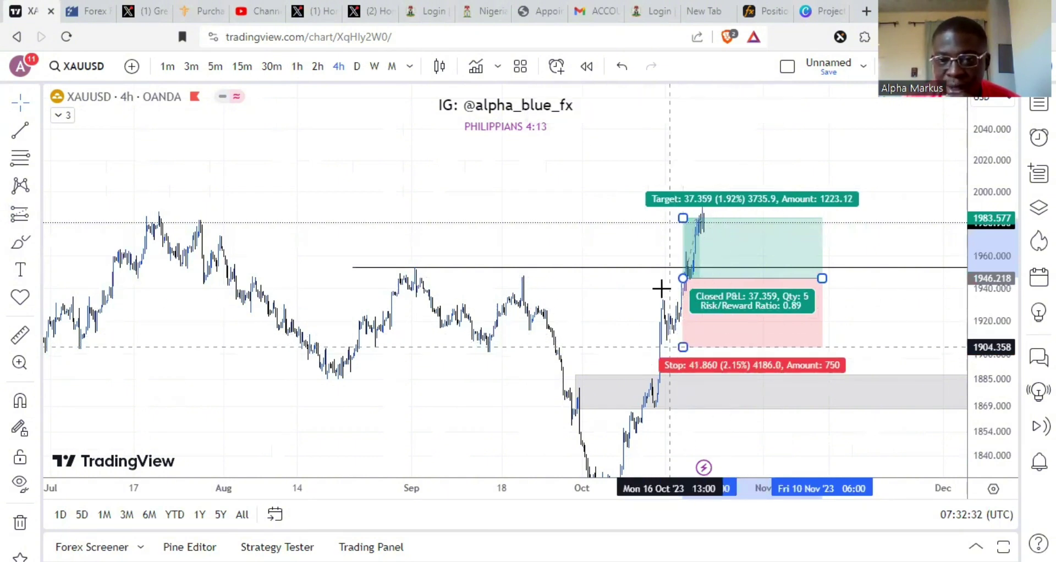
pyautogui.moveTo(683, 218); pyautogui.dragTo(683, 107)
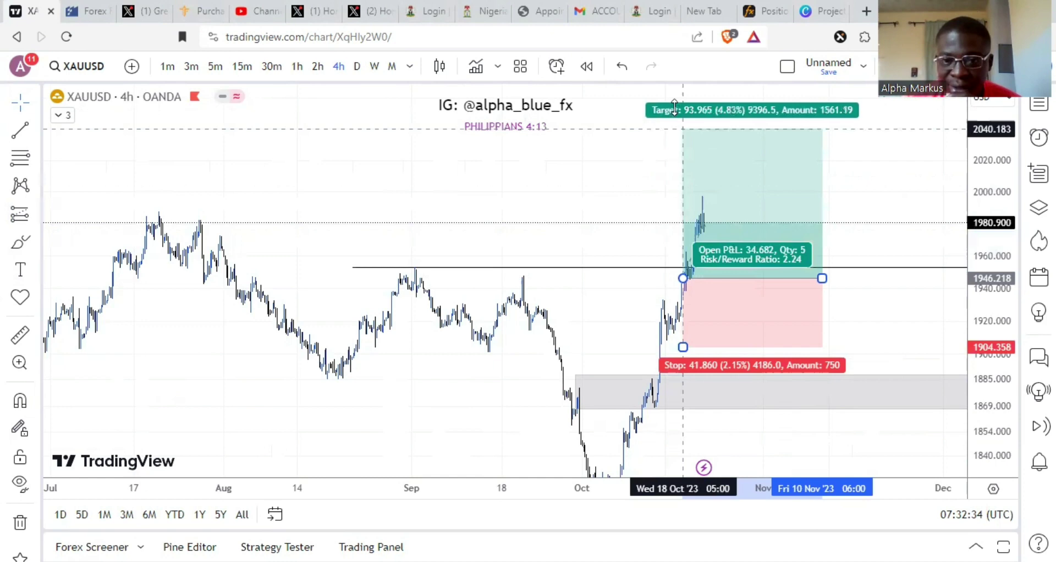
# Step: Raise the long position's profit target to the 2075 green level
pyautogui.scroll(-5, 556, 205)
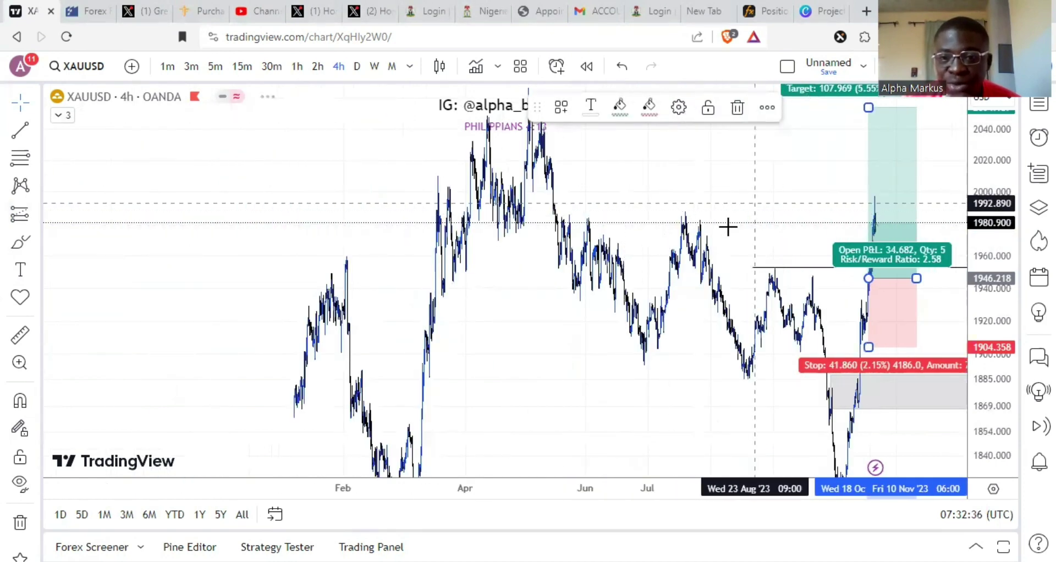
pyautogui.moveTo(728, 227); pyautogui.dragTo(618, 279)
pyautogui.moveTo(978, 294); pyautogui.dragTo(976, 322)
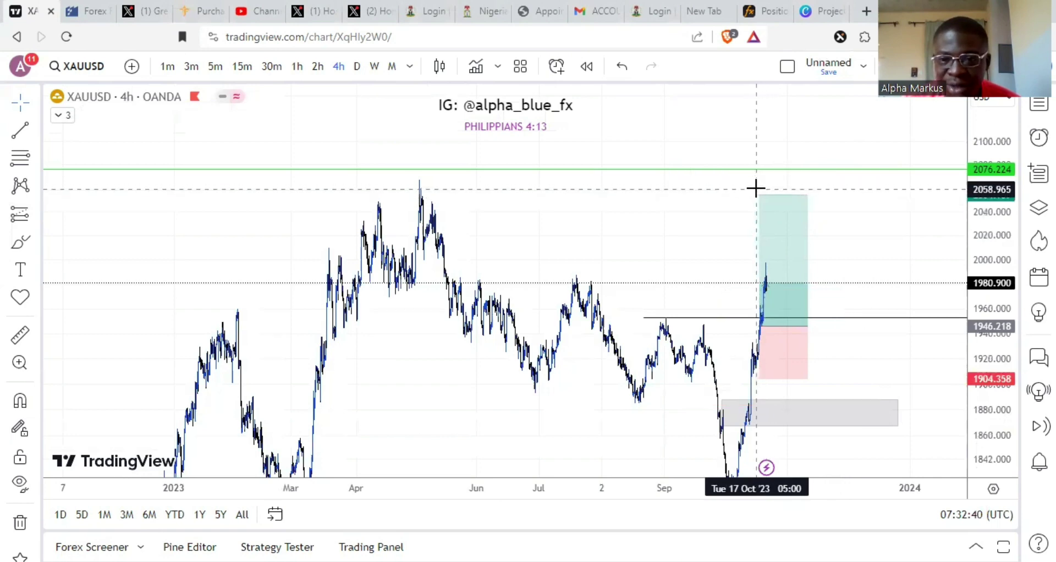
pyautogui.moveTo(759, 192); pyautogui.dragTo(768, 170)
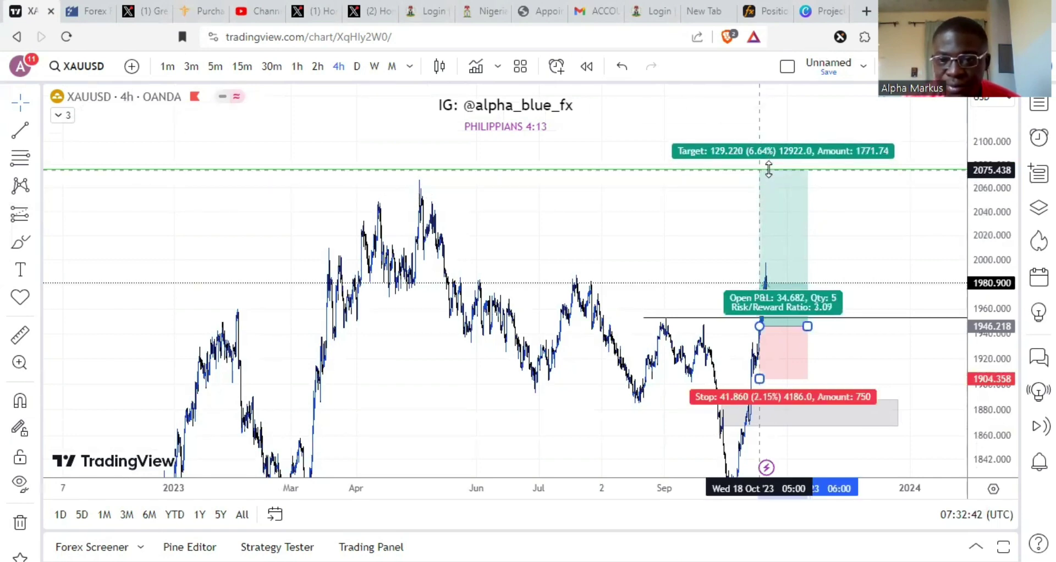
pyautogui.moveTo(742, 233); pyautogui.dragTo(707, 209)
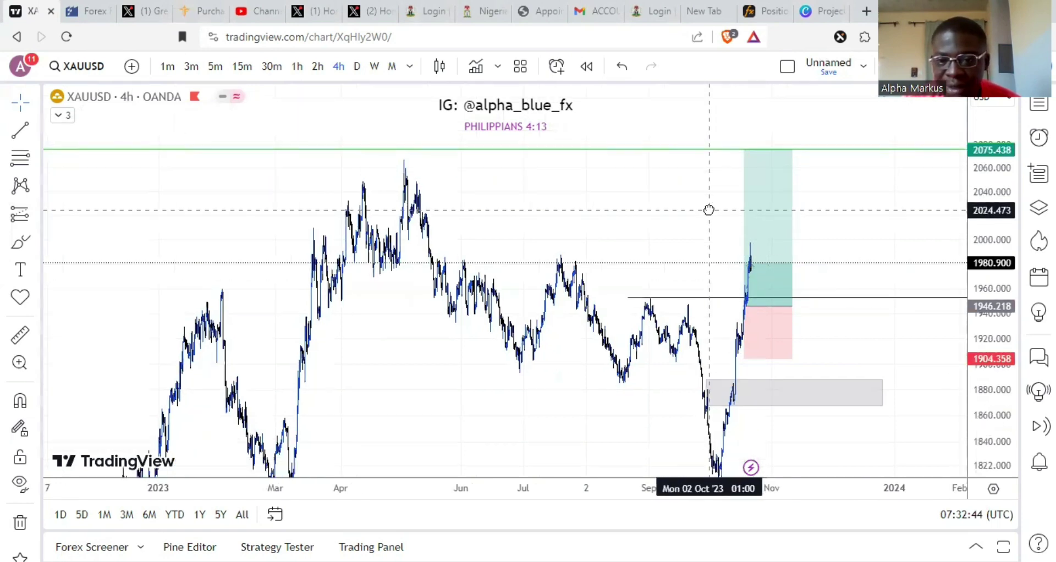
pyautogui.scroll(2, 694, 235)
pyautogui.scroll(2, 693, 233)
pyautogui.scroll(-1, 733, 246)
pyautogui.scroll(1, 679, 269)
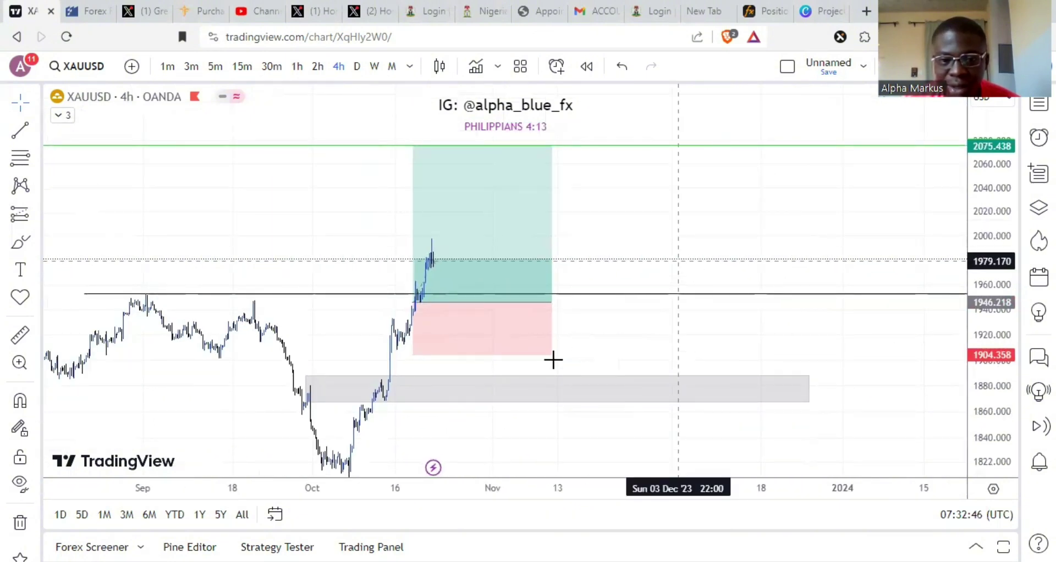
# Step: Tighten the long position's stop to 1922.586, giving a 5.47 risk/reward
pyautogui.moveTo(348, 344); pyautogui.dragTo(453, 344)
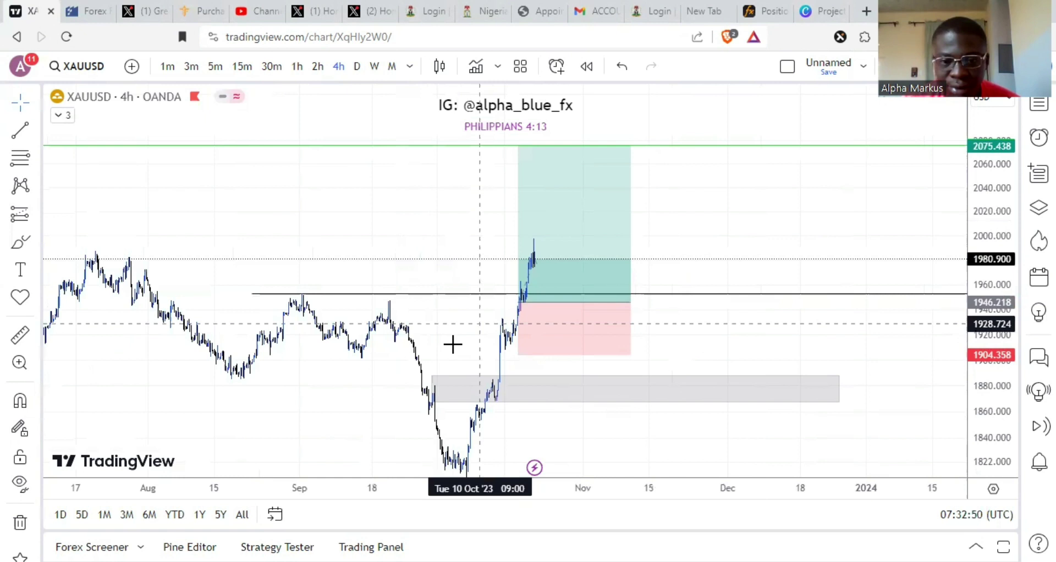
pyautogui.moveTo(518, 355); pyautogui.dragTo(513, 330)
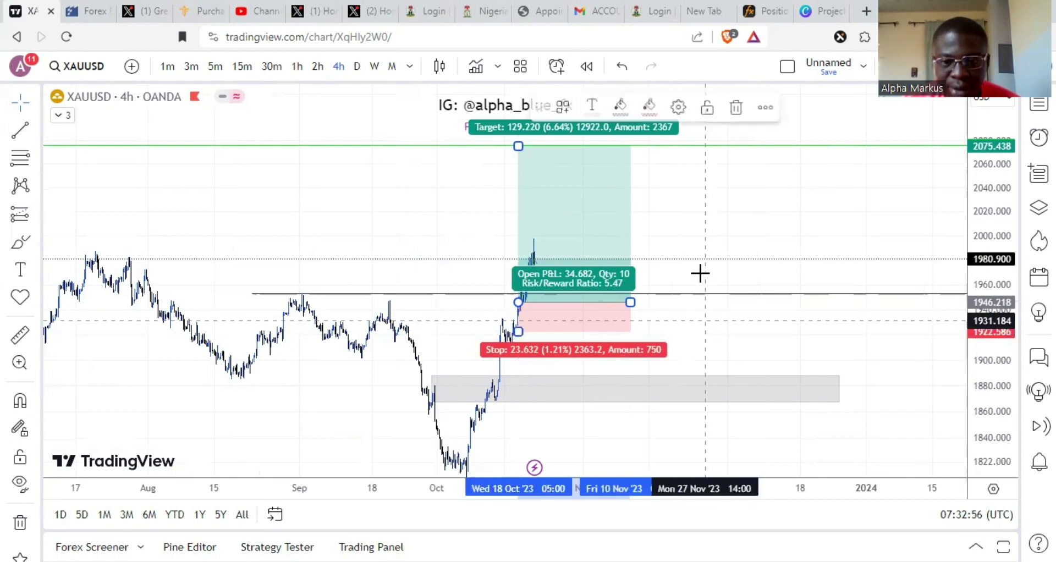
pyautogui.scroll(3, 682, 264)
pyautogui.click(754, 276)
pyautogui.hscroll(-5, 642, 281)
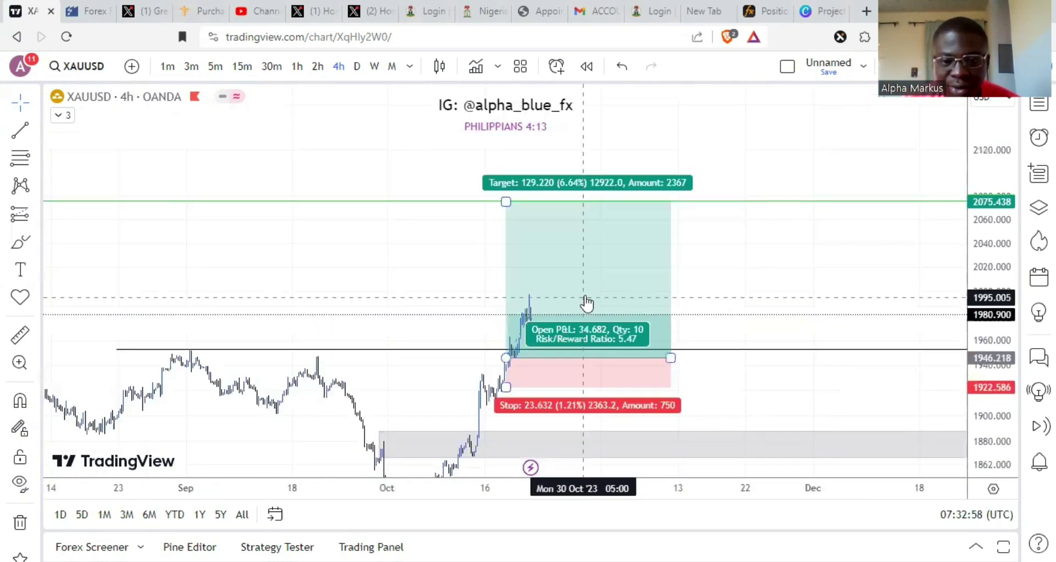
pyautogui.scroll(-3, 543, 299)
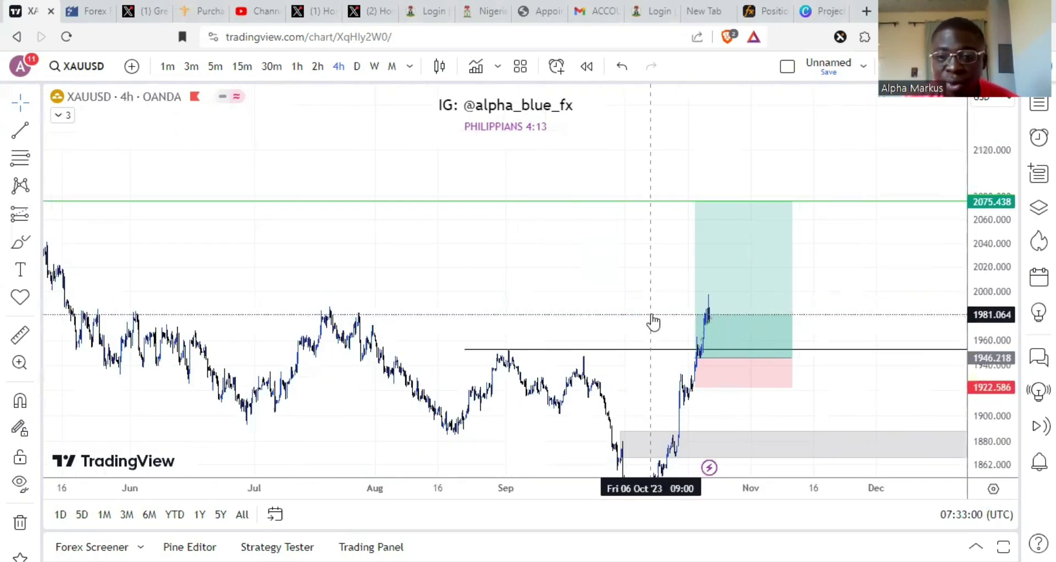
pyautogui.hscroll(4, 653, 323)
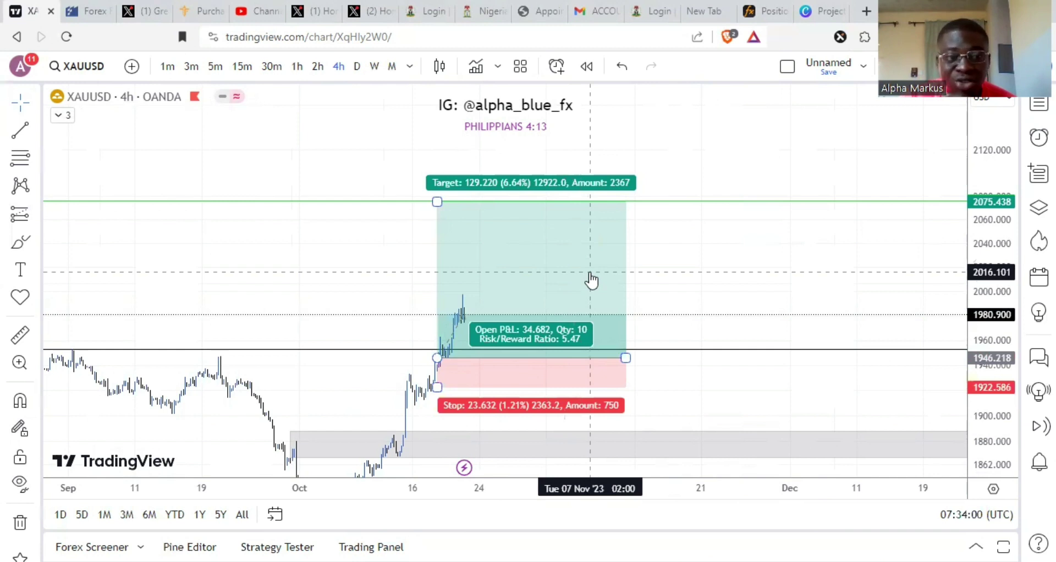
# Step: Bring up the myfxbook Position Size Calculator with empty Money, Units and Sizing results in view
pyautogui.click(766, 14)
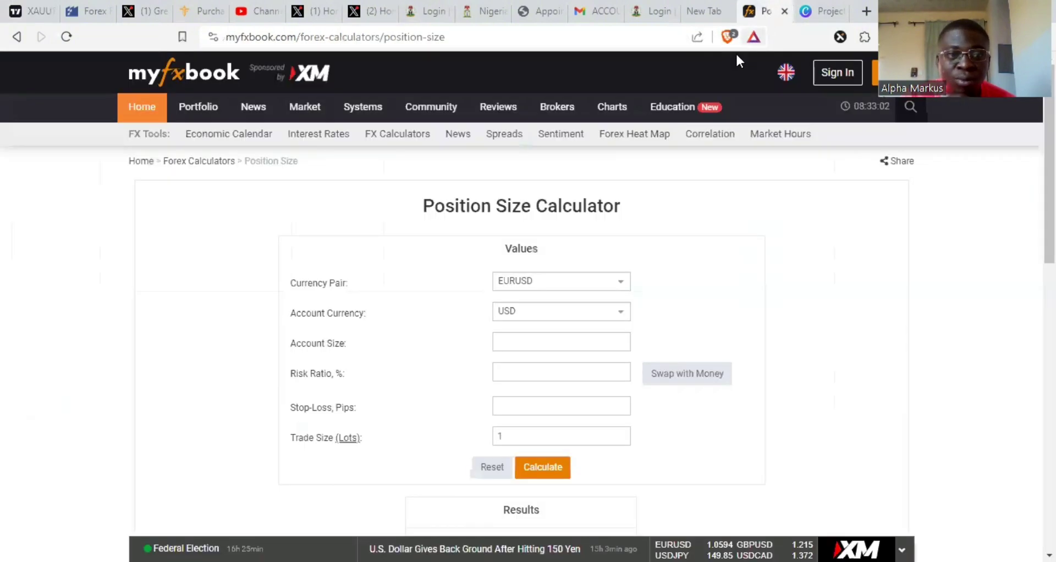
pyautogui.moveTo(636, 113)
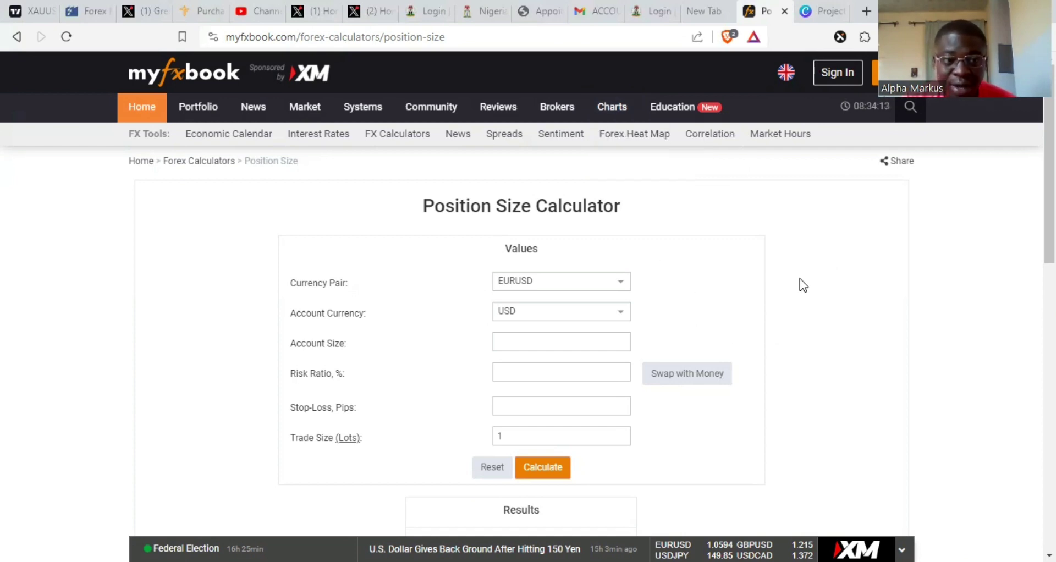
pyautogui.scroll(-2, 800, 278)
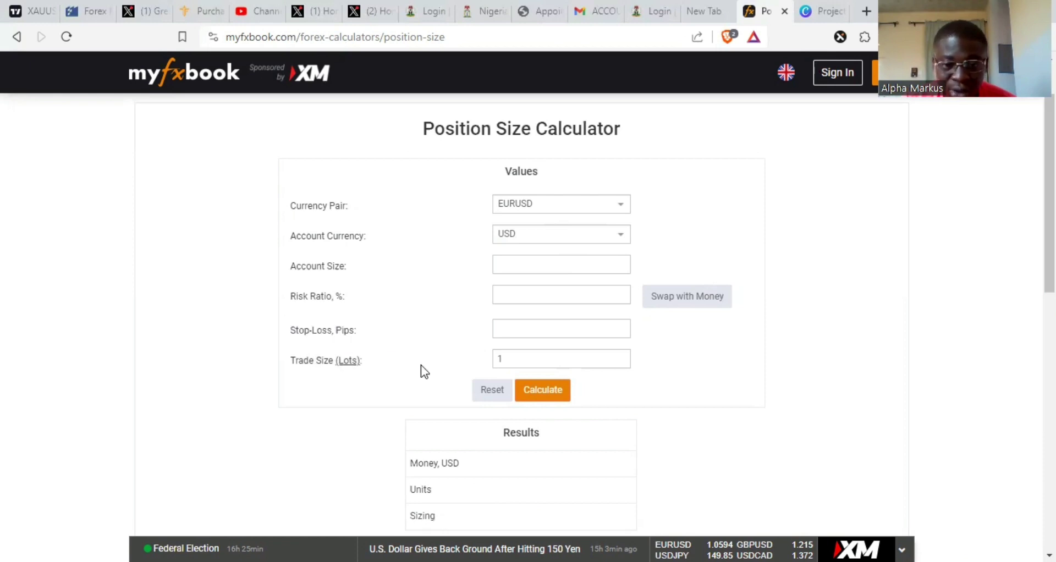
pyautogui.scroll(-3, 446, 346)
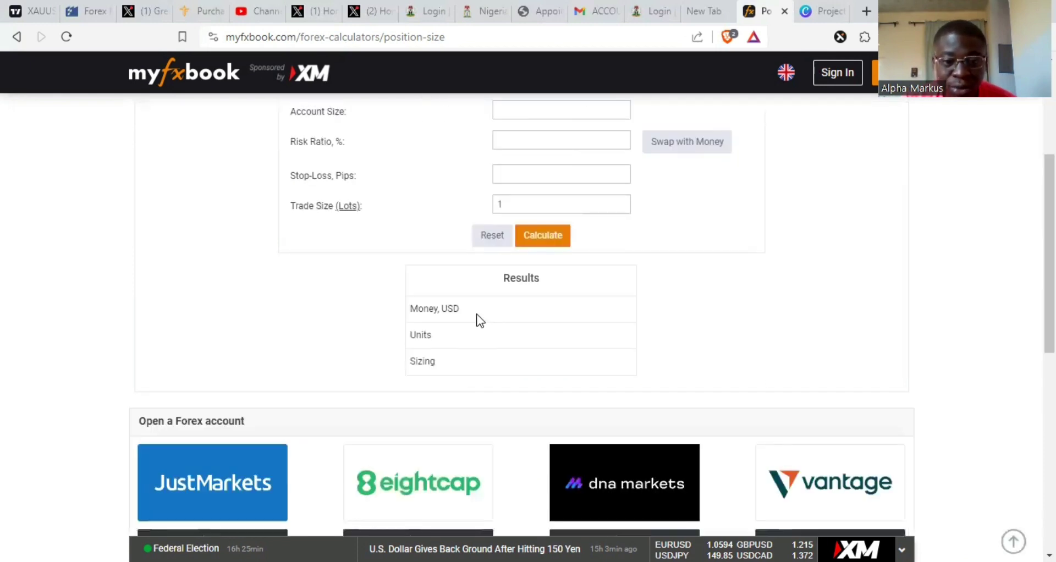
pyautogui.scroll(3, 478, 320)
# Step: Select XAUUSD as the calculator's currency pair
pyautogui.click(620, 208)
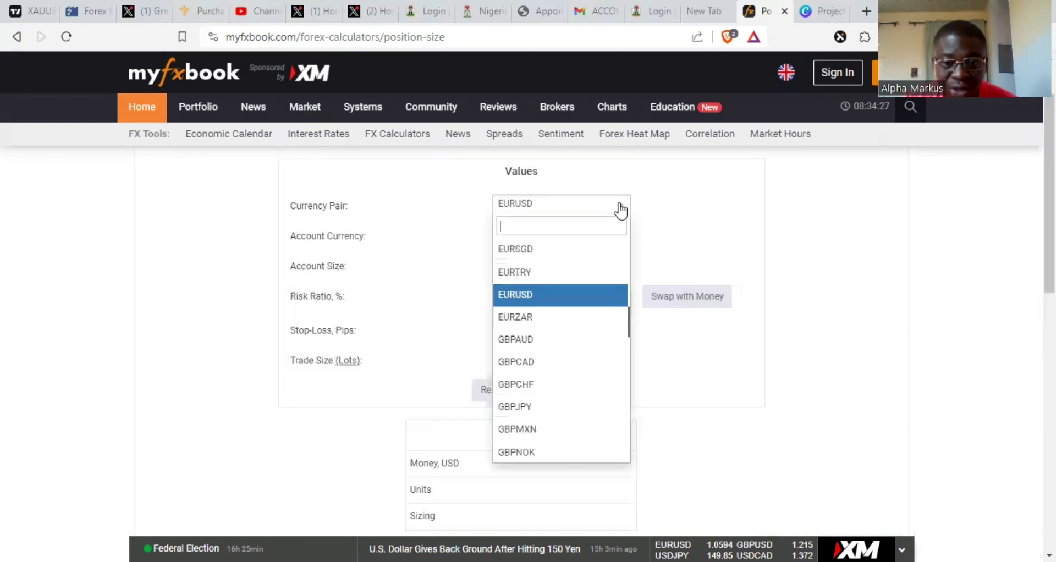
pyautogui.scroll(-15, 559, 314)
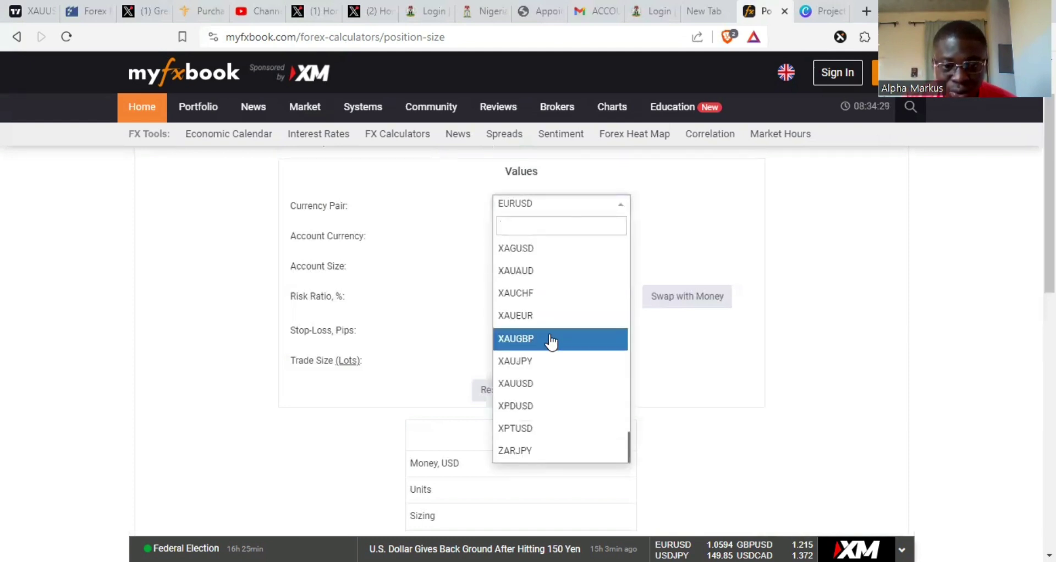
pyautogui.click(523, 392)
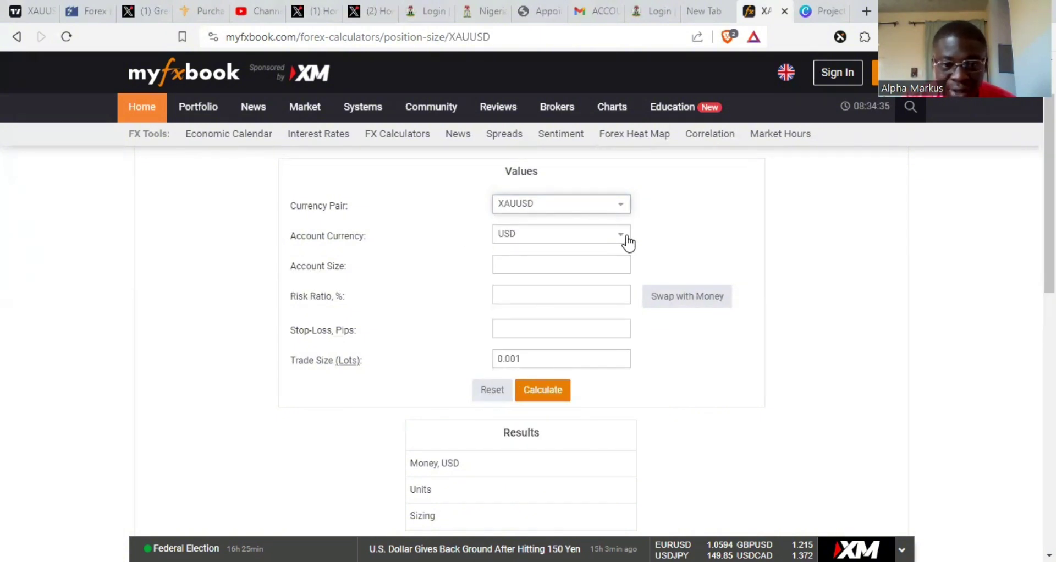
# Step: Enter a 1000 account size and 50 USD risk, then return to the TradingView chart
pyautogui.click(563, 270)
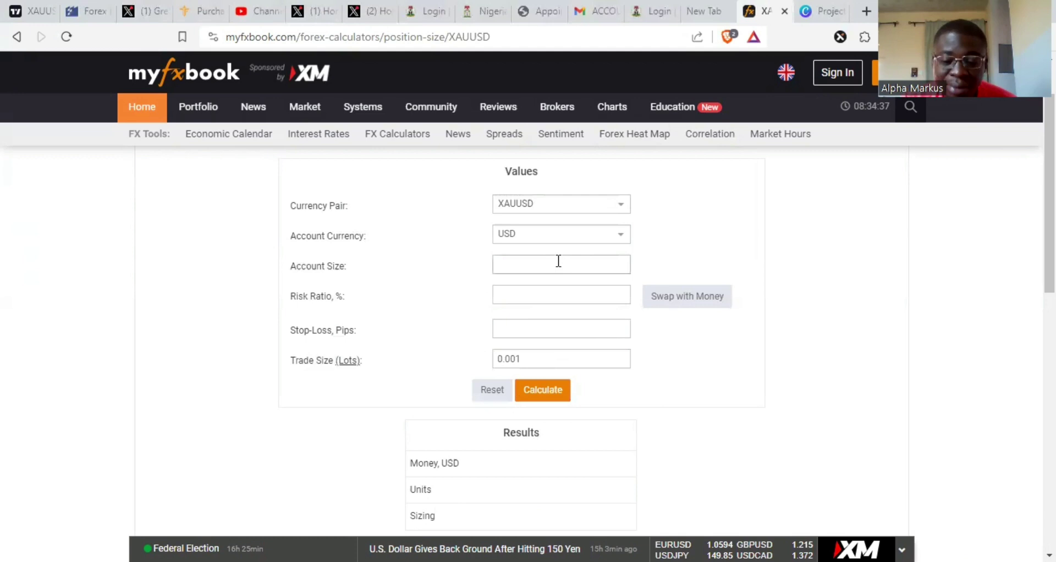
pyautogui.write('1000')
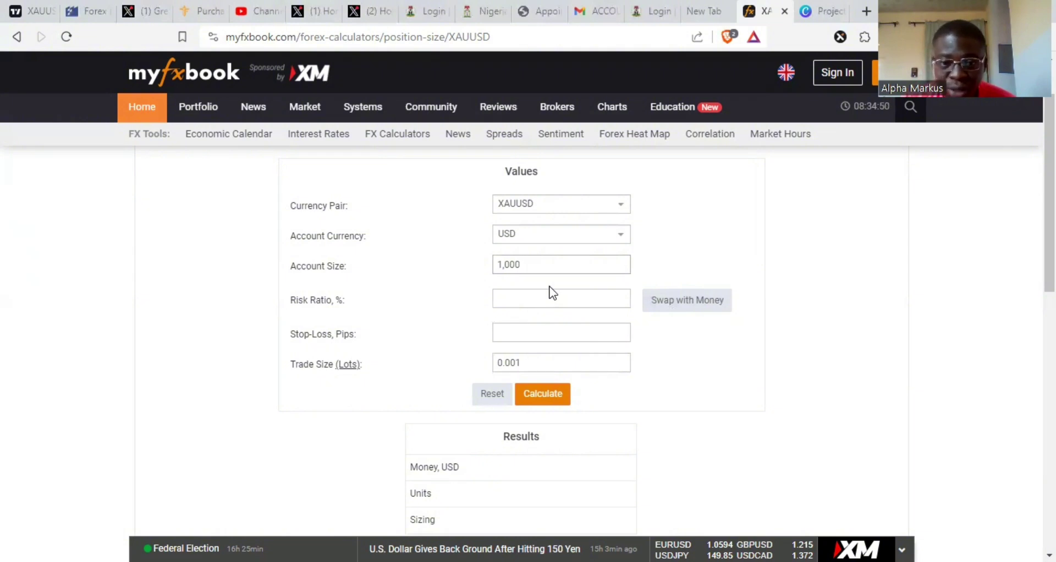
pyautogui.click(687, 308)
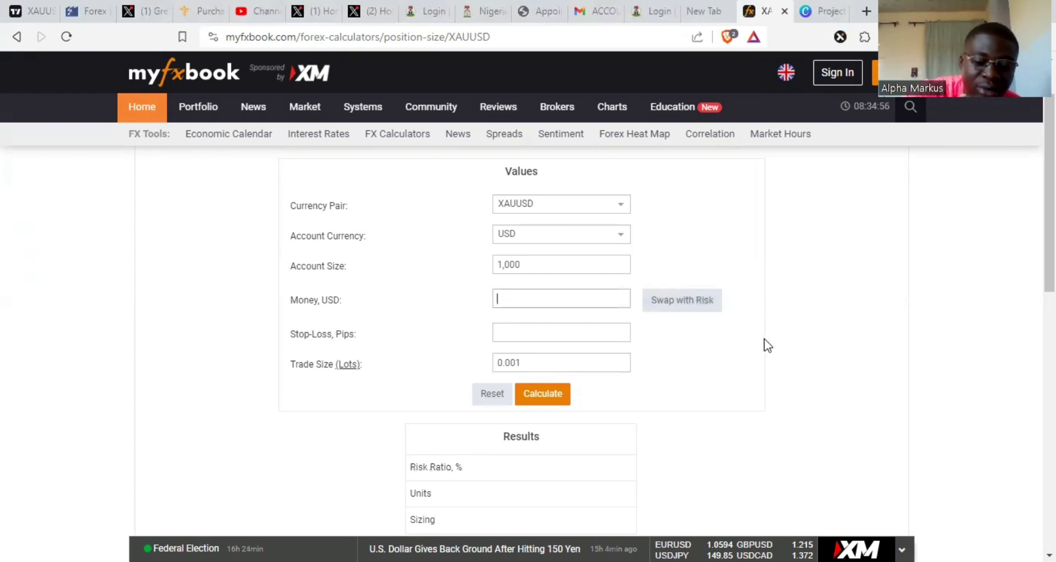
pyautogui.write('50')
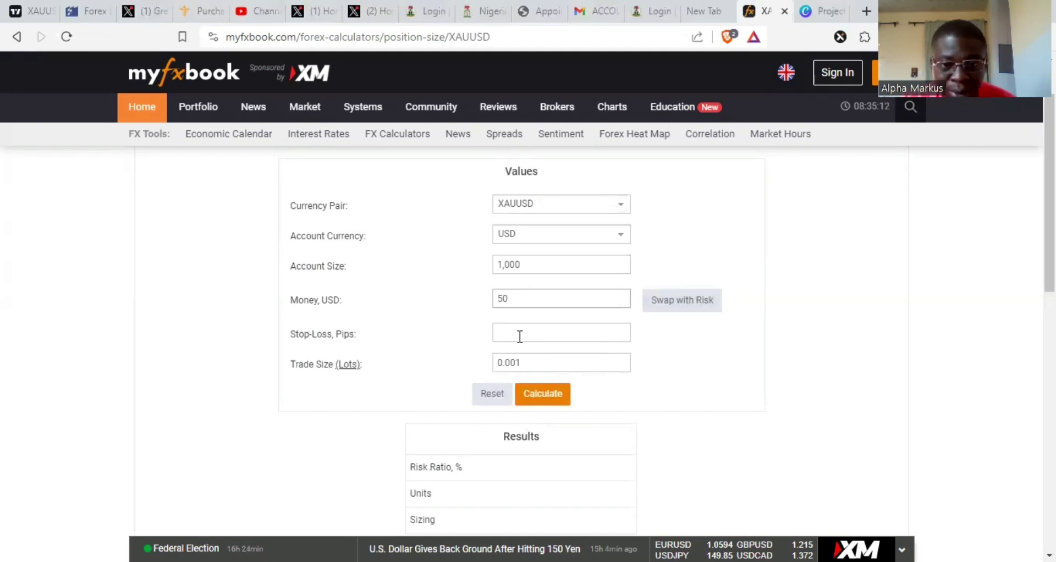
pyautogui.click(36, 9)
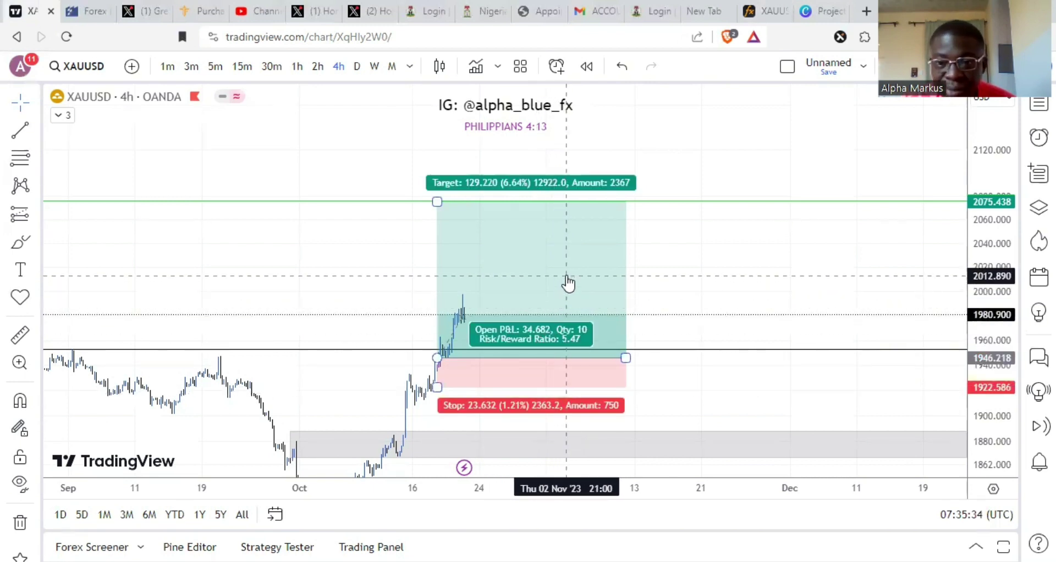
# Step: Return to the myfxbook calculator after reading the 2363.2 stop
pyautogui.click(765, 13)
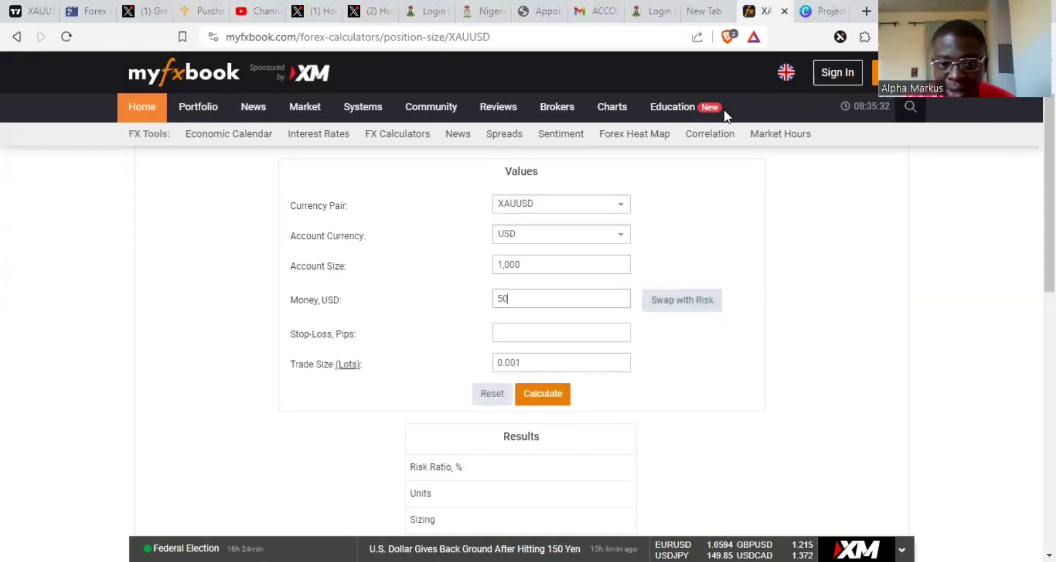
# Step: Calculate with a 2,363-pip stop-loss, getting 0.02 lots, then go back to TradingView
pyautogui.click(537, 333)
pyautogui.write('2,363')
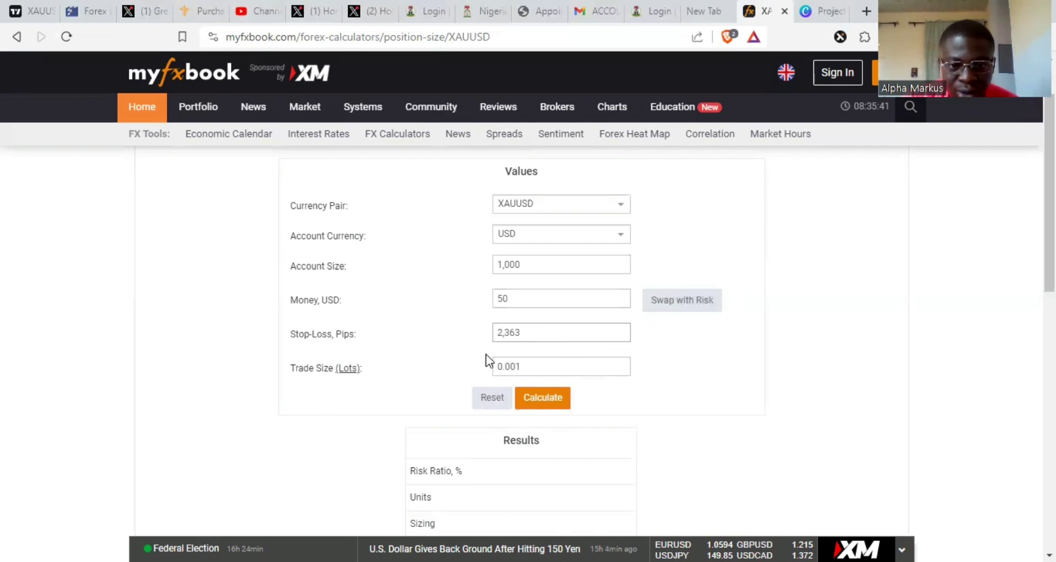
pyautogui.scroll(-2, 572, 333)
pyautogui.click(552, 324)
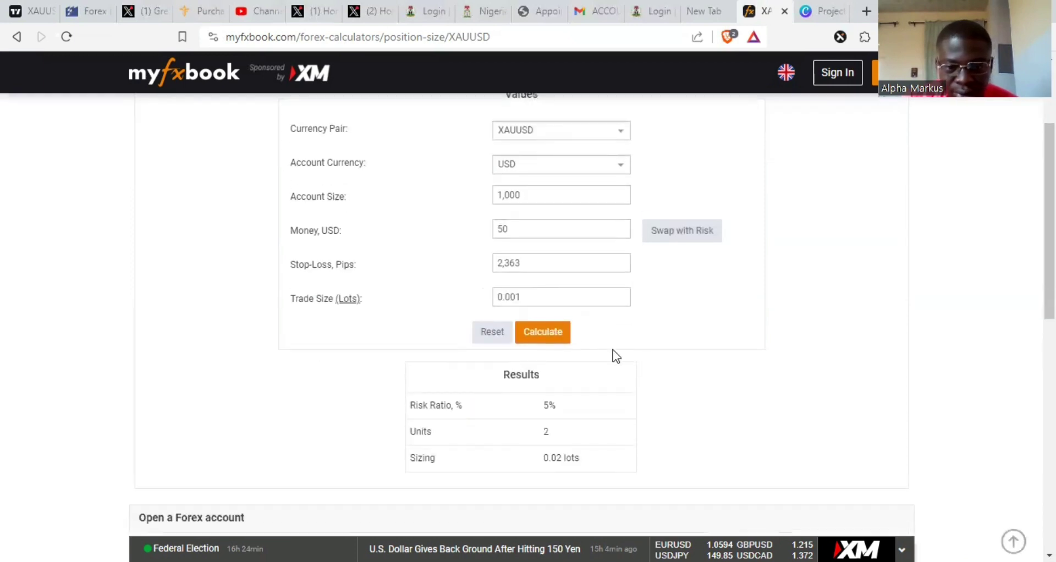
pyautogui.scroll(-2, 627, 352)
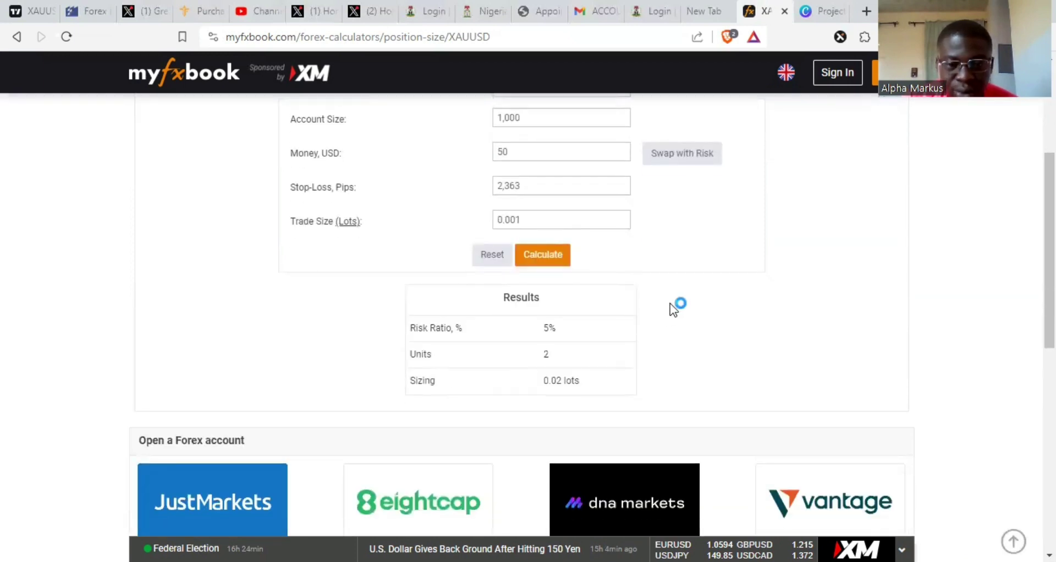
pyautogui.scroll(1, 668, 319)
pyautogui.scroll(-1, 633, 385)
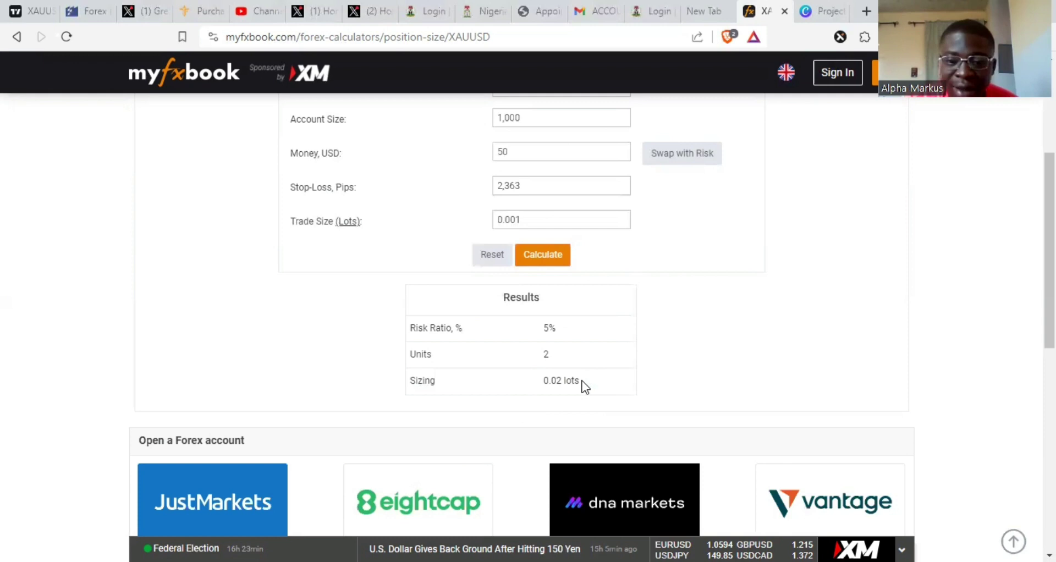
pyautogui.scroll(1, 586, 377)
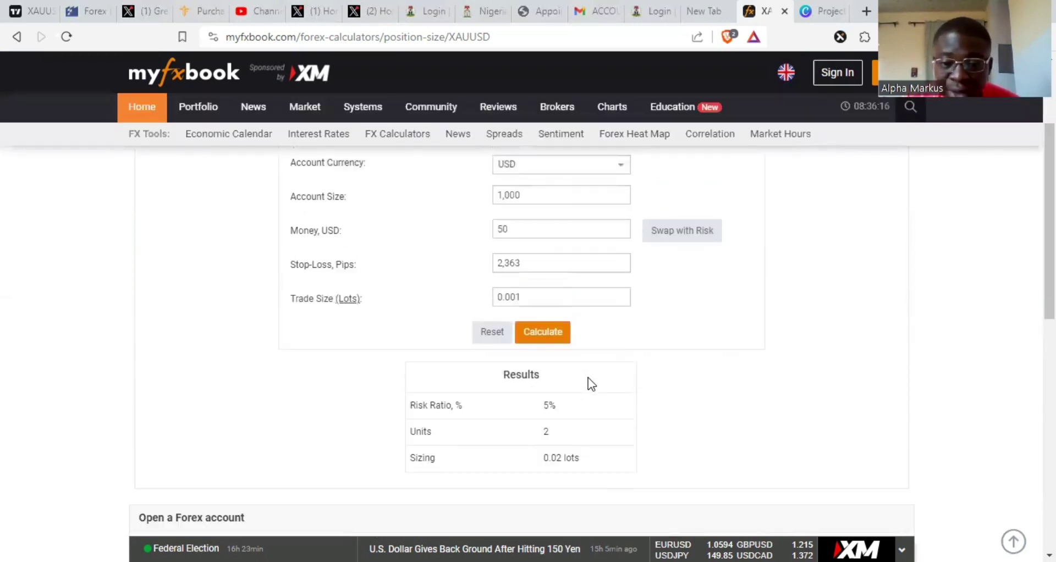
pyautogui.click(32, 16)
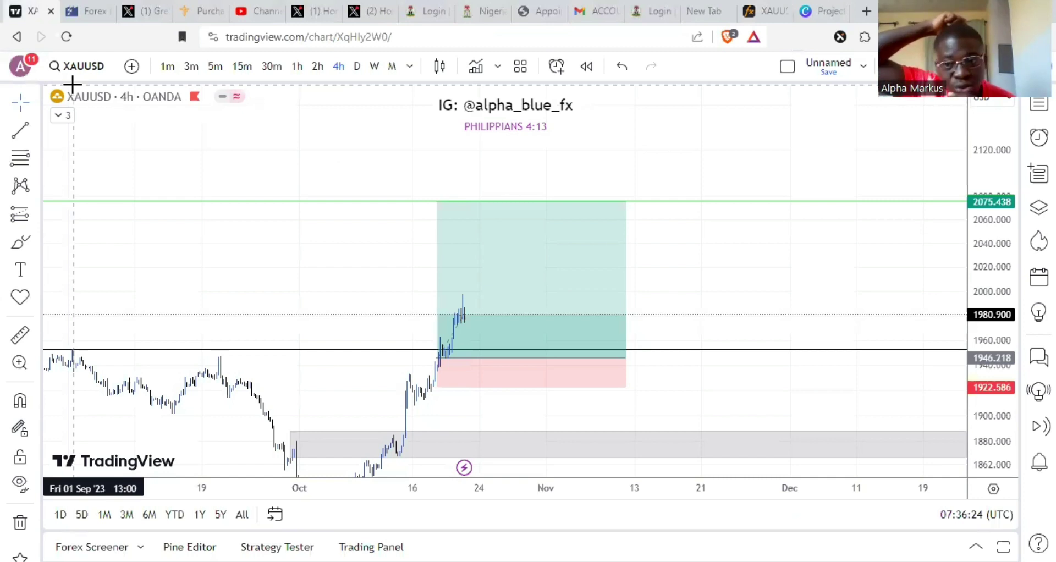
# Step: Bring the long position into view and raise its stop to 1936.733 (reward/risk 13.62)
pyautogui.moveTo(521, 379)
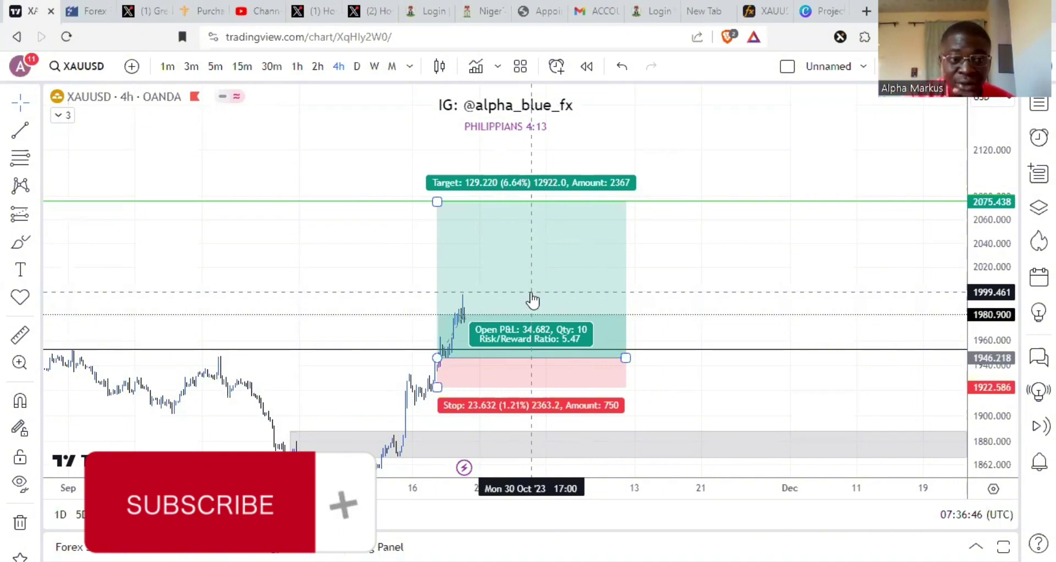
pyautogui.moveTo(367, 276); pyautogui.dragTo(397, 230)
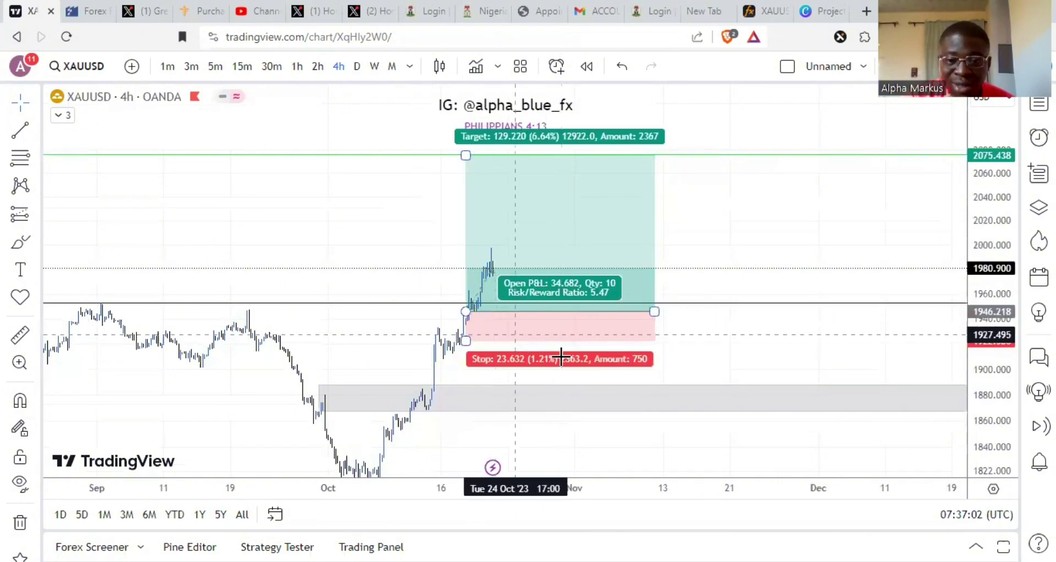
pyautogui.scroll(3, 511, 293)
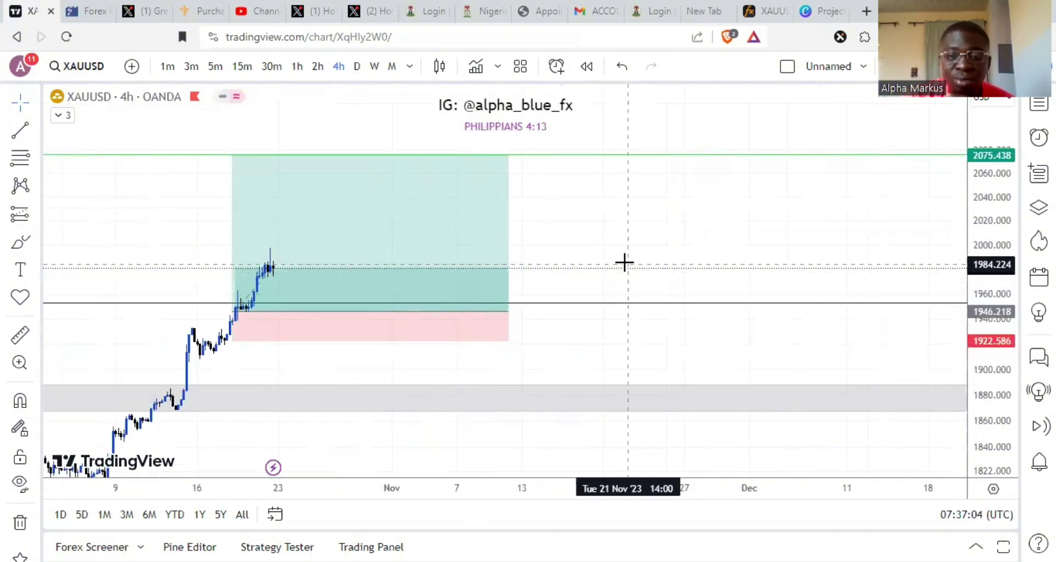
pyautogui.moveTo(627, 261); pyautogui.dragTo(817, 252)
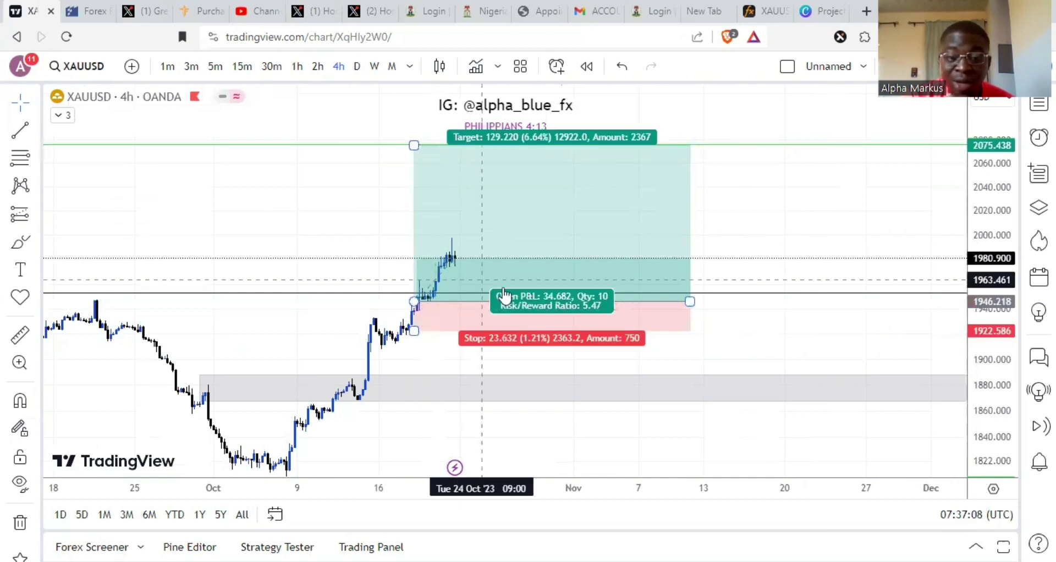
pyautogui.moveTo(402, 332); pyautogui.dragTo(404, 311)
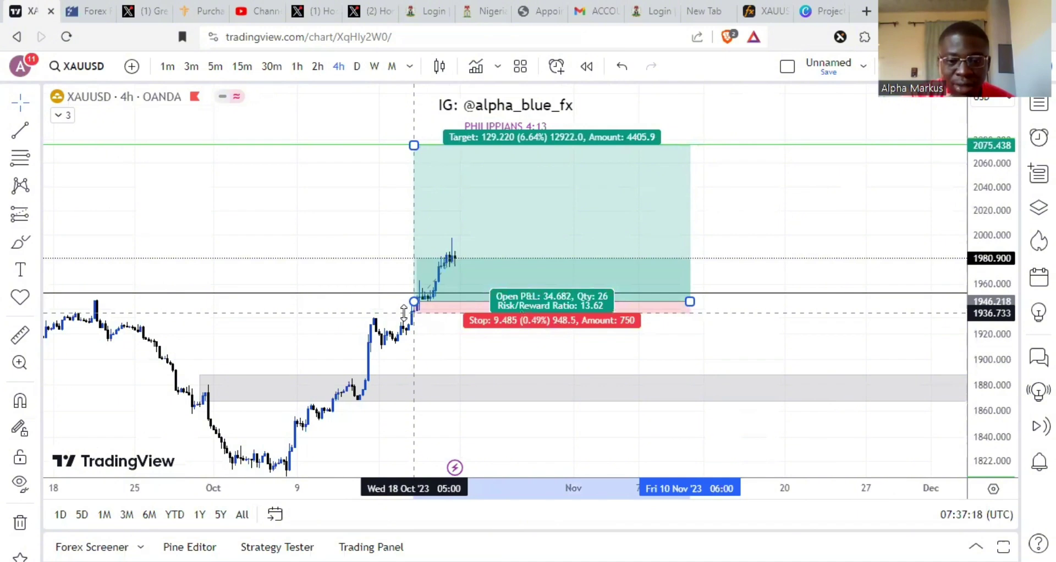
# Step: Set the long position's stop at 1936.733 and deselect the drawing
pyautogui.moveTo(404, 311); pyautogui.dragTo(405, 311)
pyautogui.scroll(-3, 880, 330)
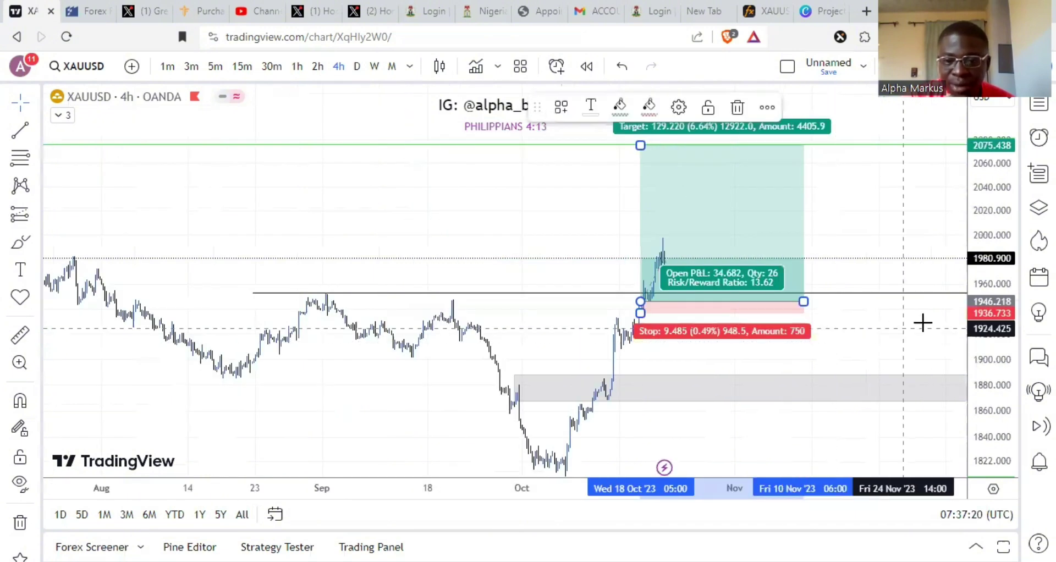
pyautogui.click(843, 236)
pyautogui.scroll(2, 714, 319)
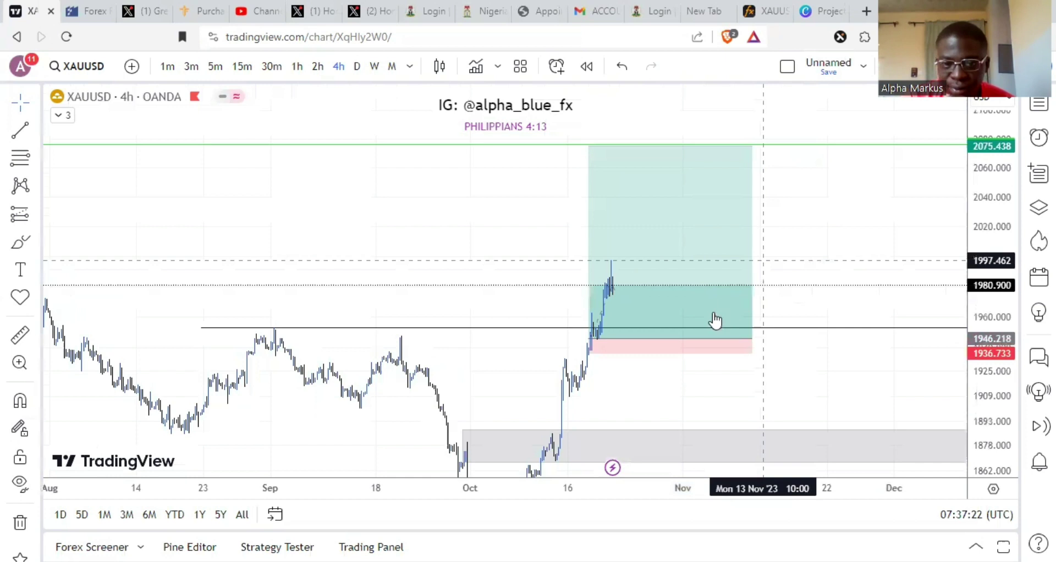
pyautogui.scroll(1, 713, 311)
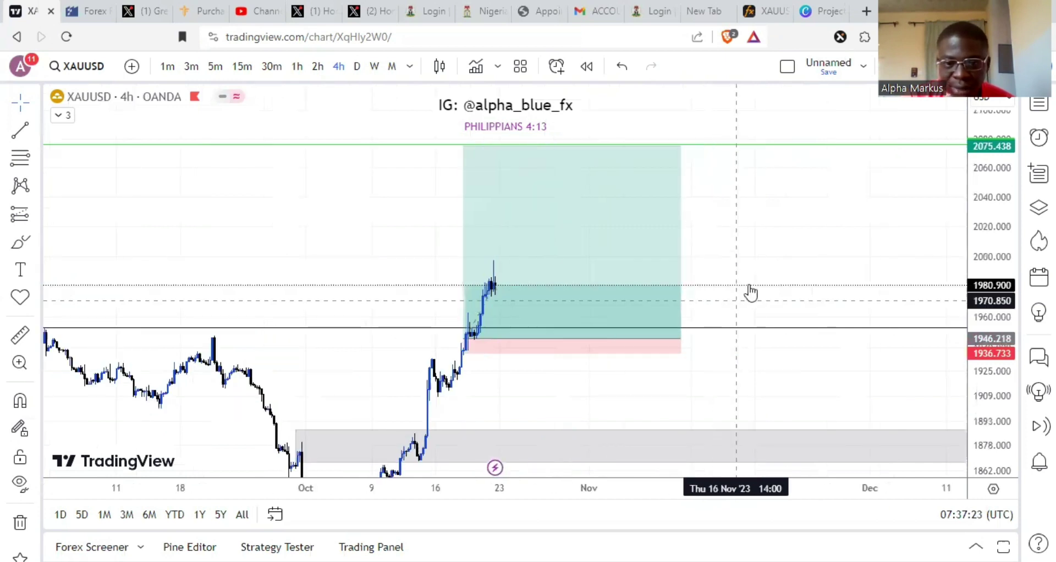
# Step: Narrow the long-position box so it ends before November
pyautogui.click(708, 337)
pyautogui.moveTo(709, 338); pyautogui.dragTo(636, 337)
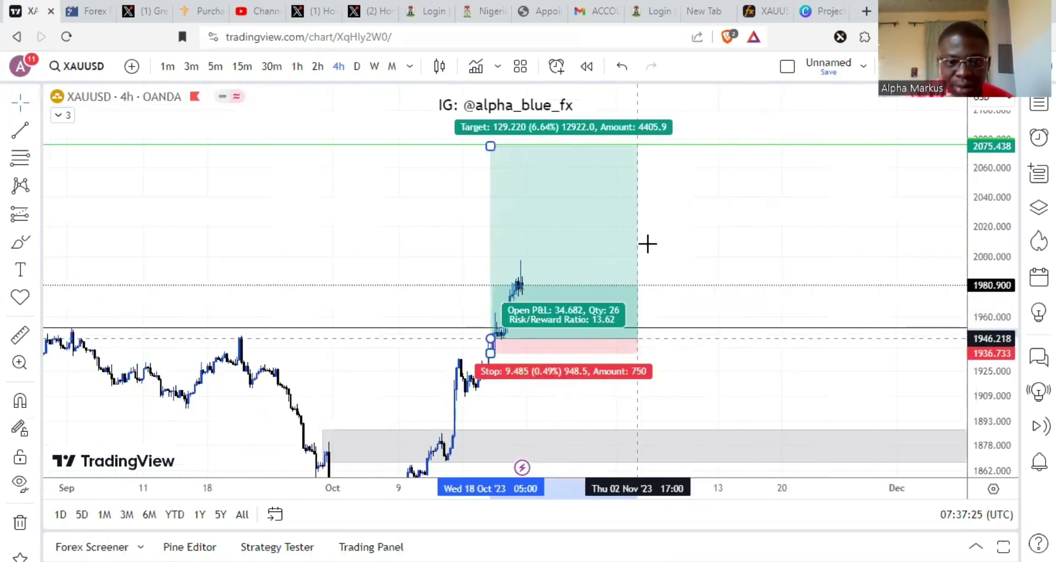
pyautogui.scroll(1, 646, 241)
pyautogui.click(728, 300)
pyautogui.scroll(2, 662, 311)
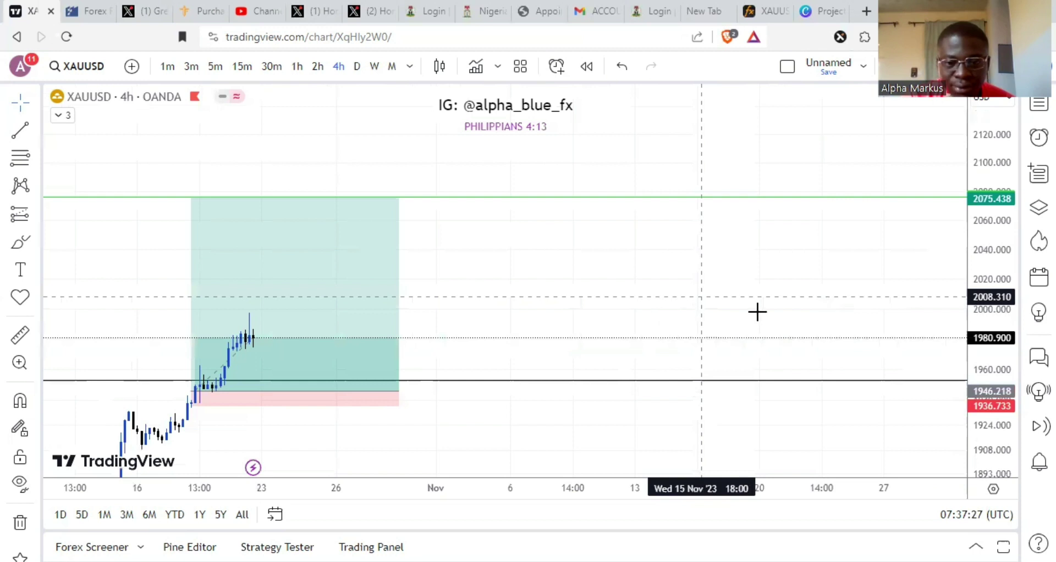
pyautogui.scroll(-1, 801, 280)
pyautogui.hscroll(-3, 680, 307)
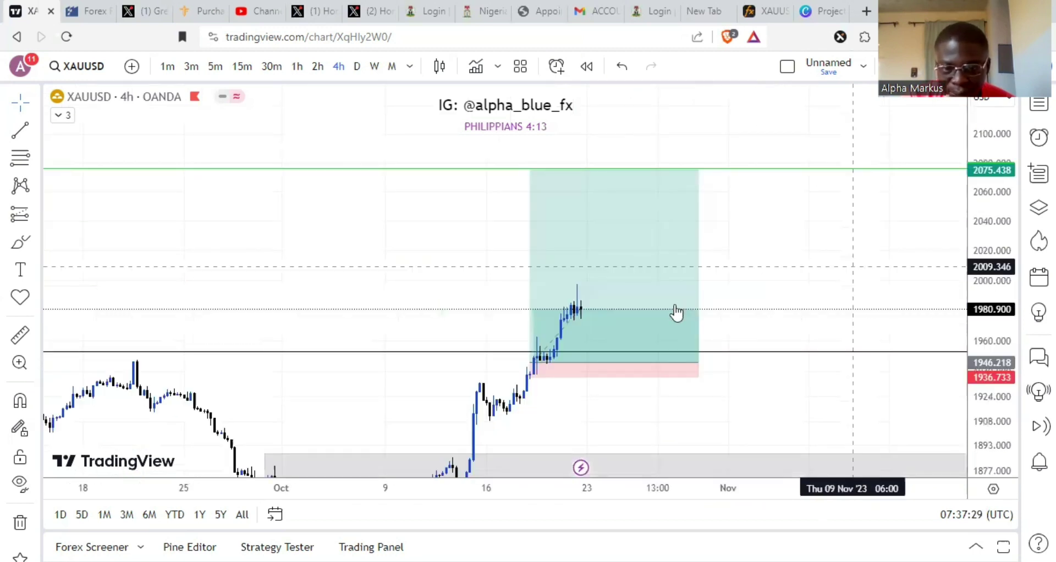
pyautogui.click(675, 311)
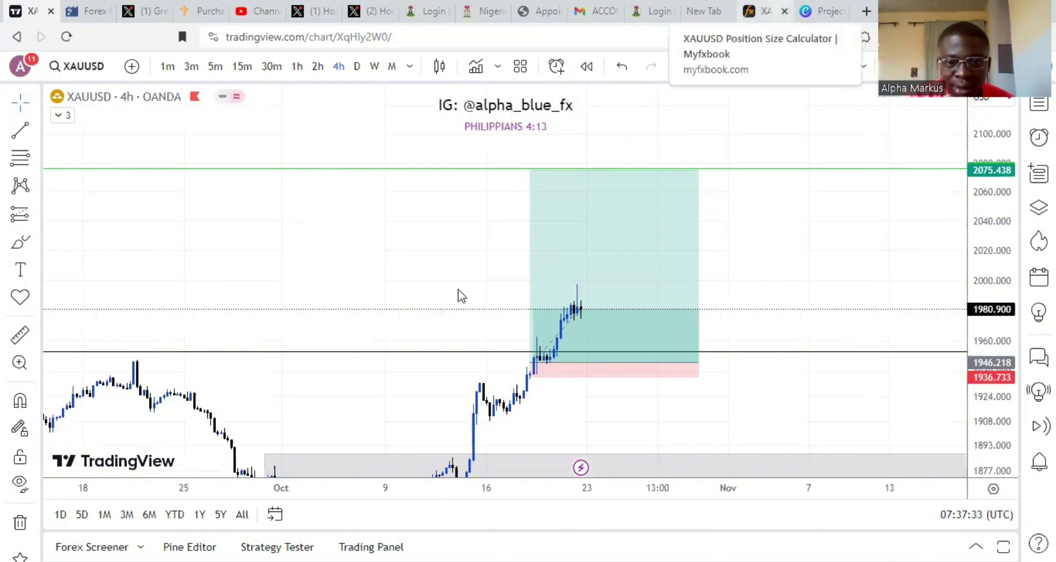
# Step: Replace the myfxbook stop-loss with 948 pips and recalculate
pyautogui.click(762, 11)
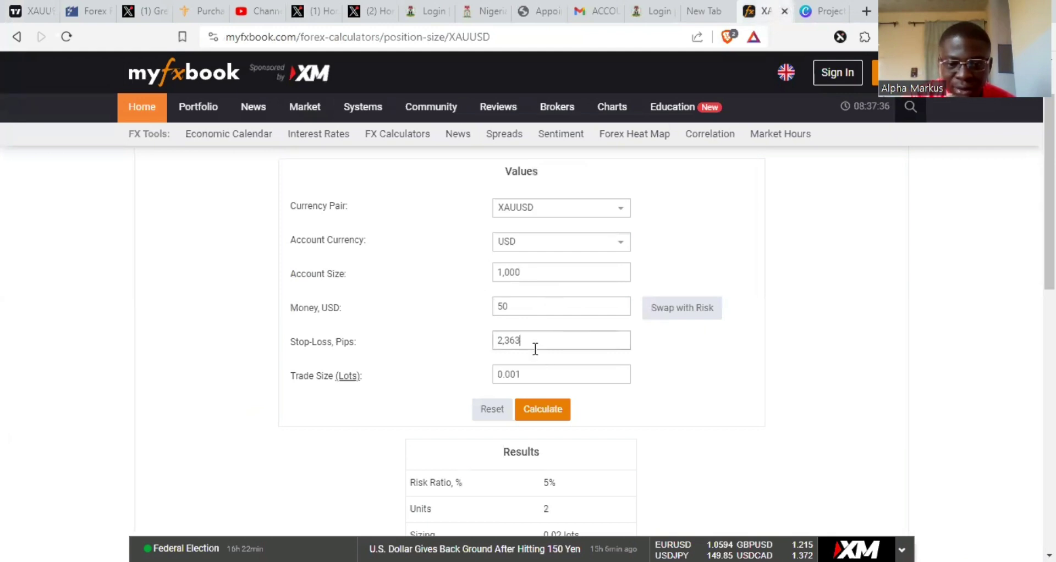
pyautogui.press('BackSpace')
pyautogui.press('BackSpace')
pyautogui.press('BackSpace')
pyautogui.press('BackSpace')
pyautogui.press('BackSpace')
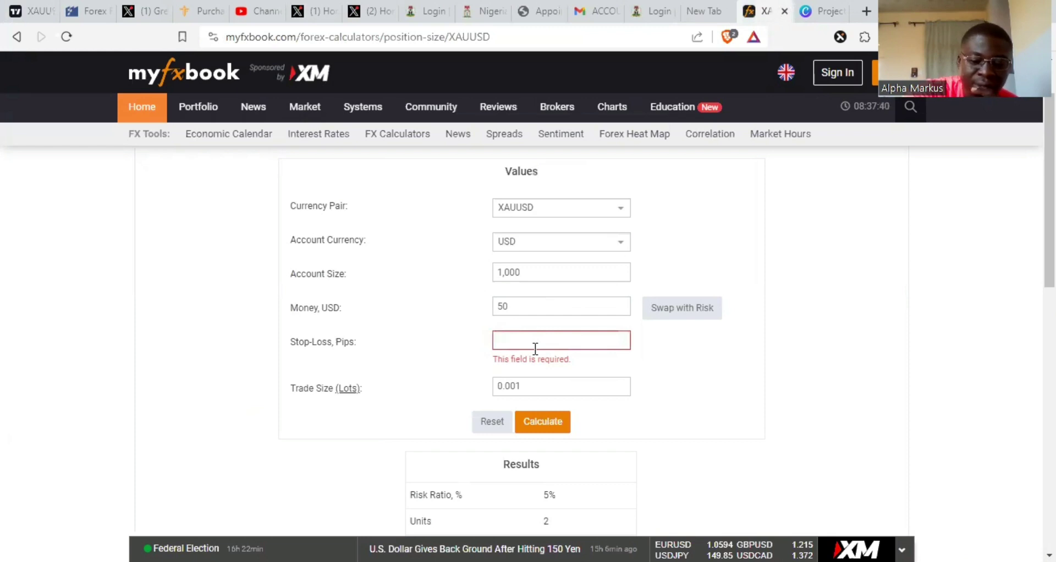
pyautogui.write('948')
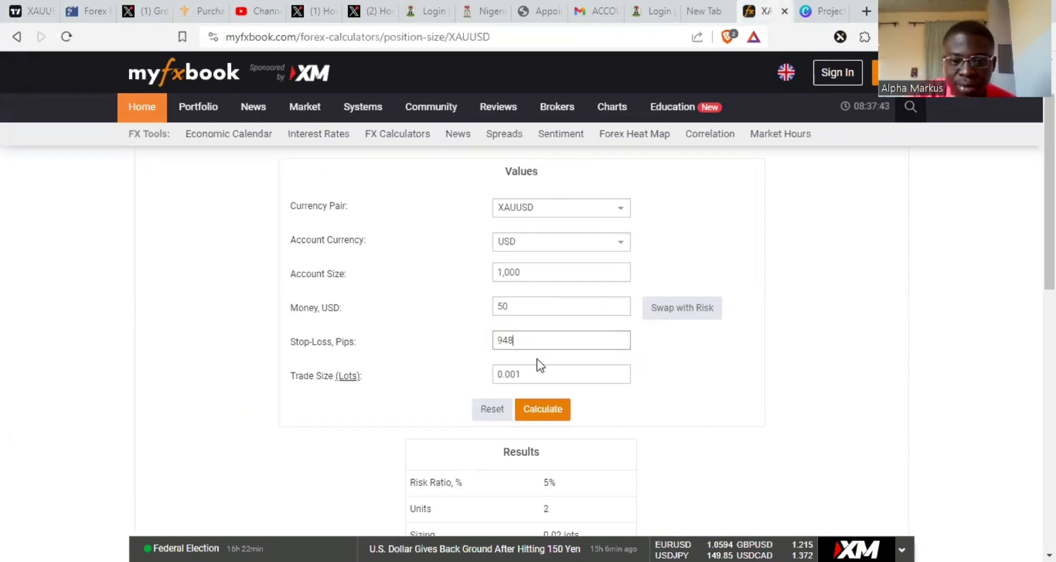
pyautogui.scroll(-1, 484, 211)
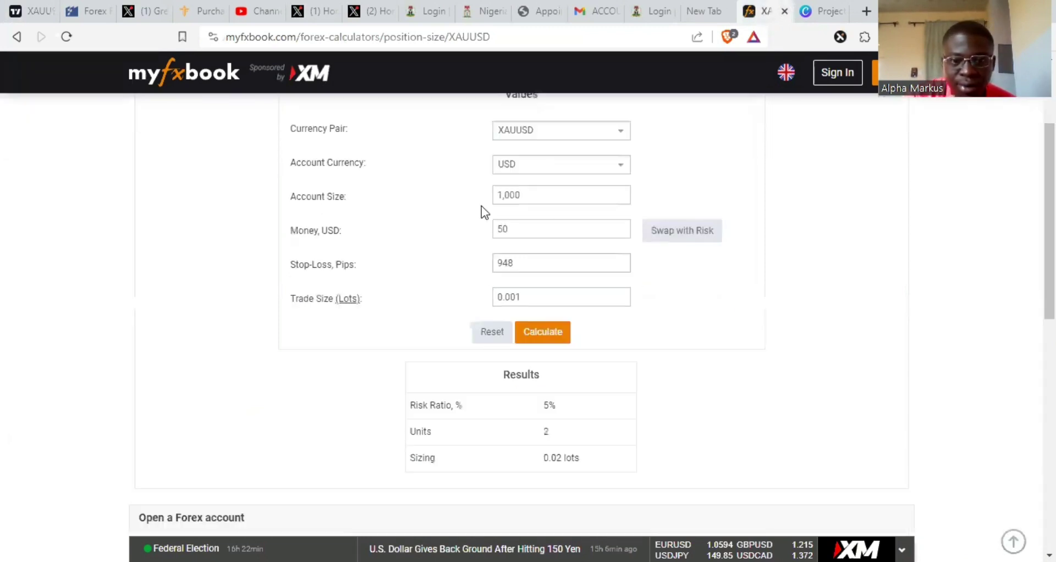
pyautogui.click(561, 332)
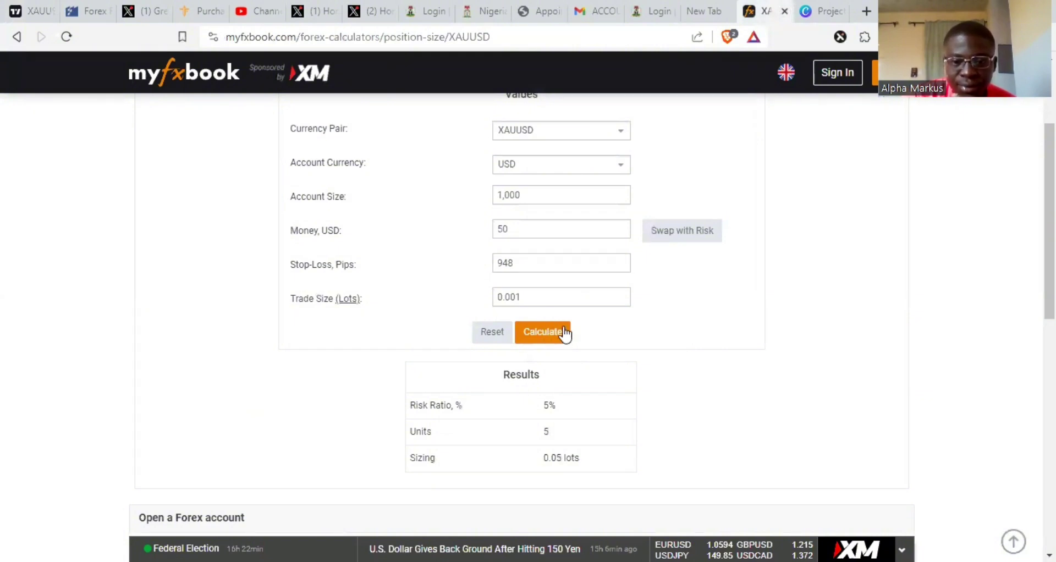
# Step: Review the 0.05 lots, 5 units result and return to the TradingView chart
pyautogui.scroll(-1, 565, 332)
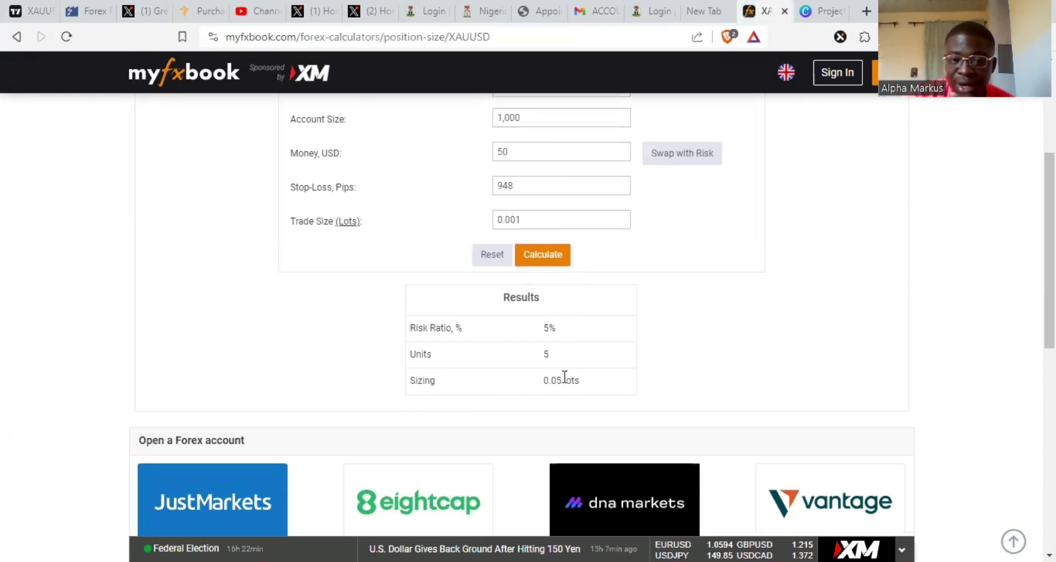
pyautogui.scroll(1, 550, 308)
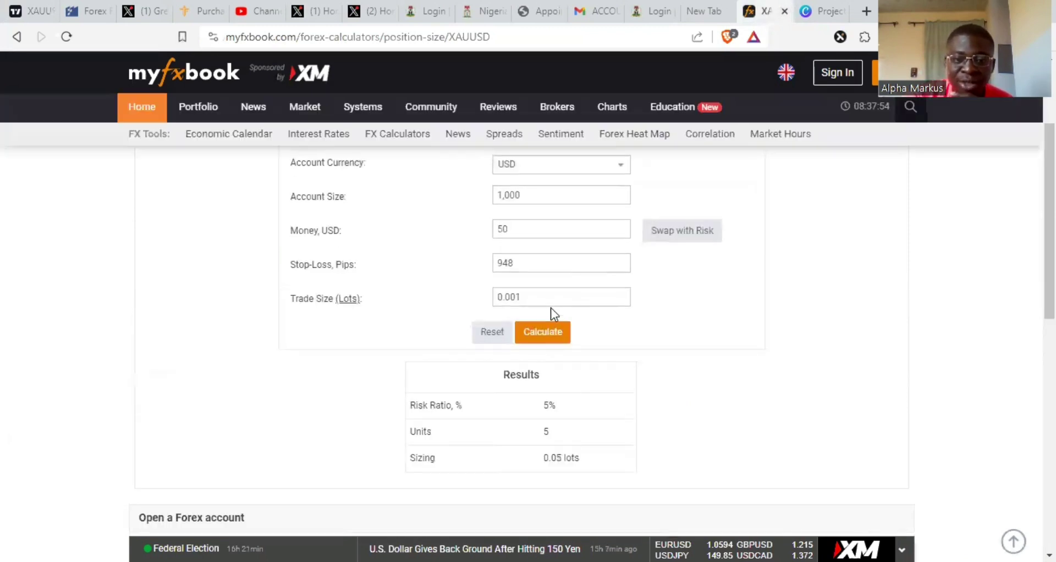
pyautogui.scroll(-2, 611, 371)
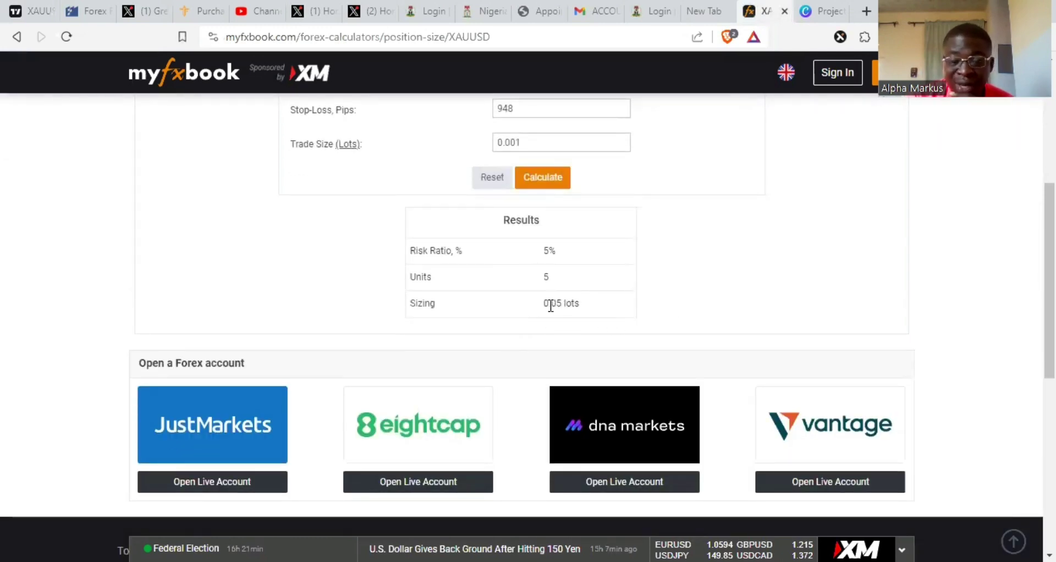
pyautogui.scroll(1, 546, 304)
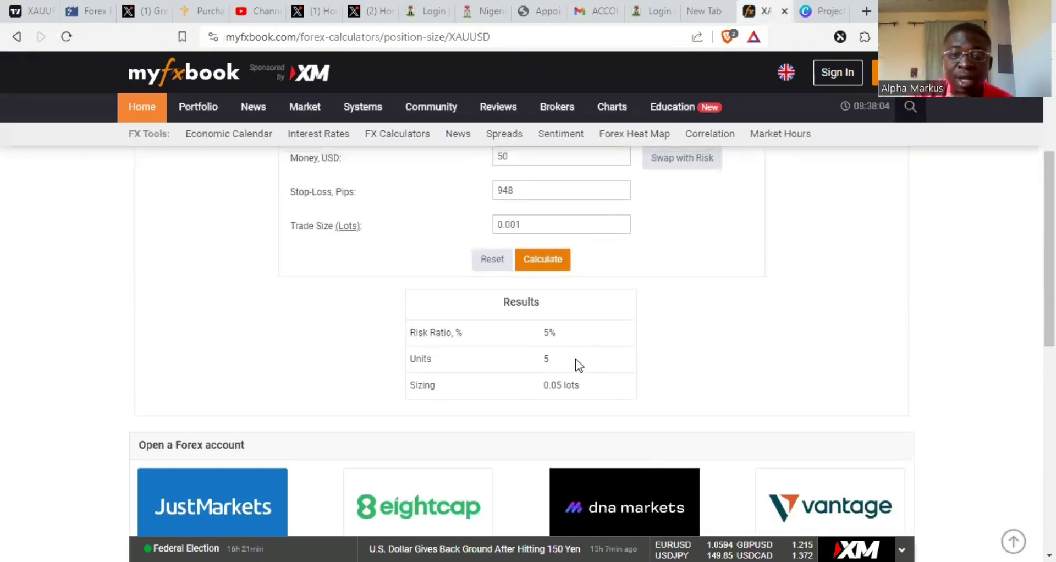
pyautogui.scroll(1, 575, 359)
pyautogui.scroll(1, 573, 349)
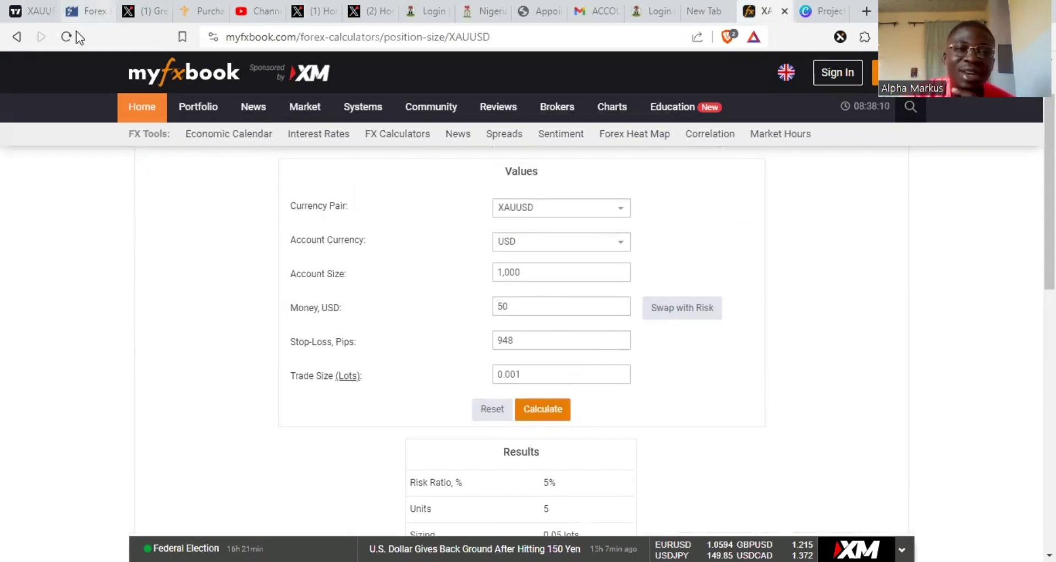
pyautogui.click(36, 16)
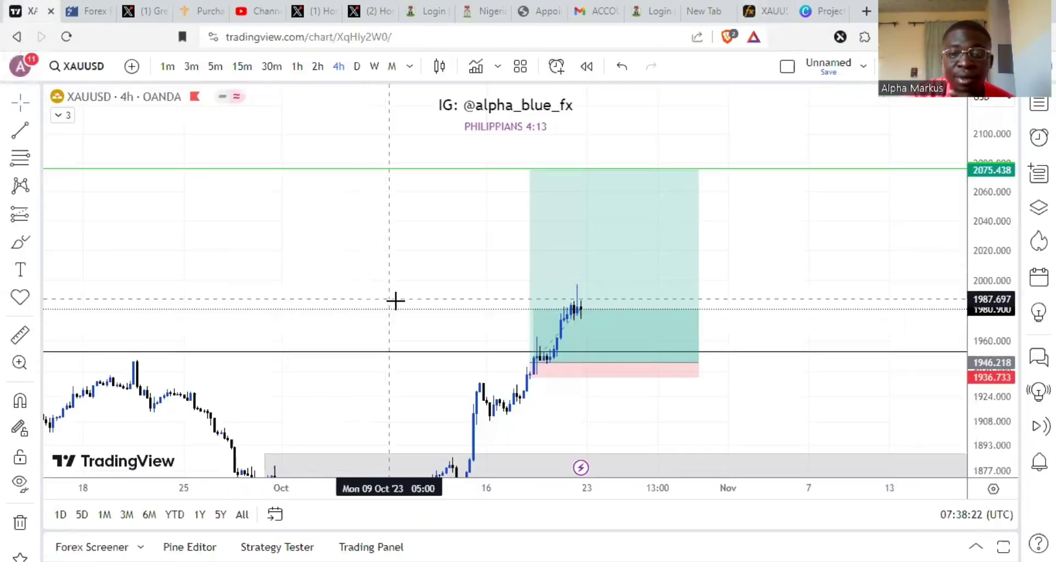
pyautogui.click(527, 358)
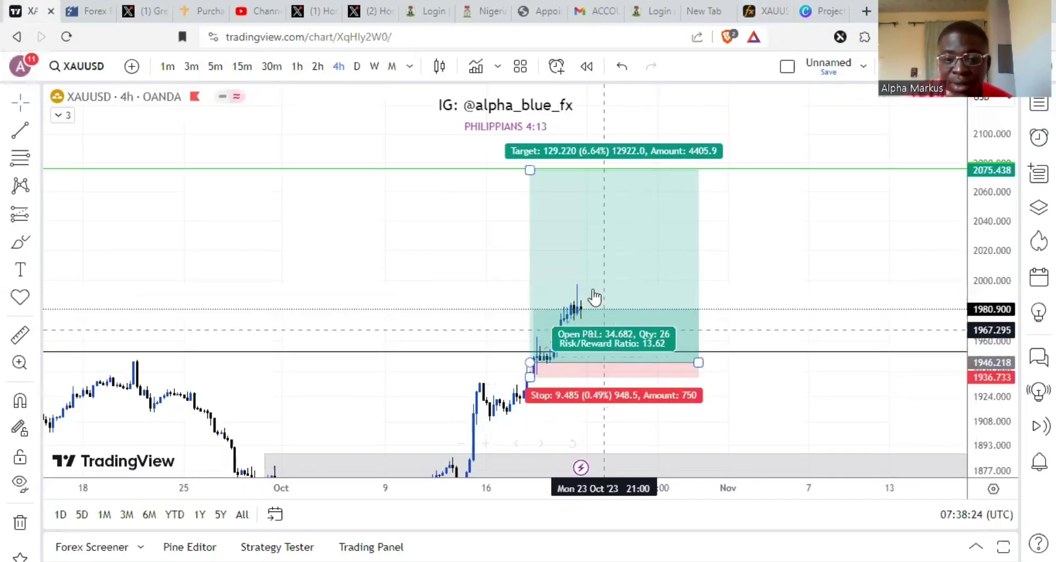
pyautogui.click(380, 275)
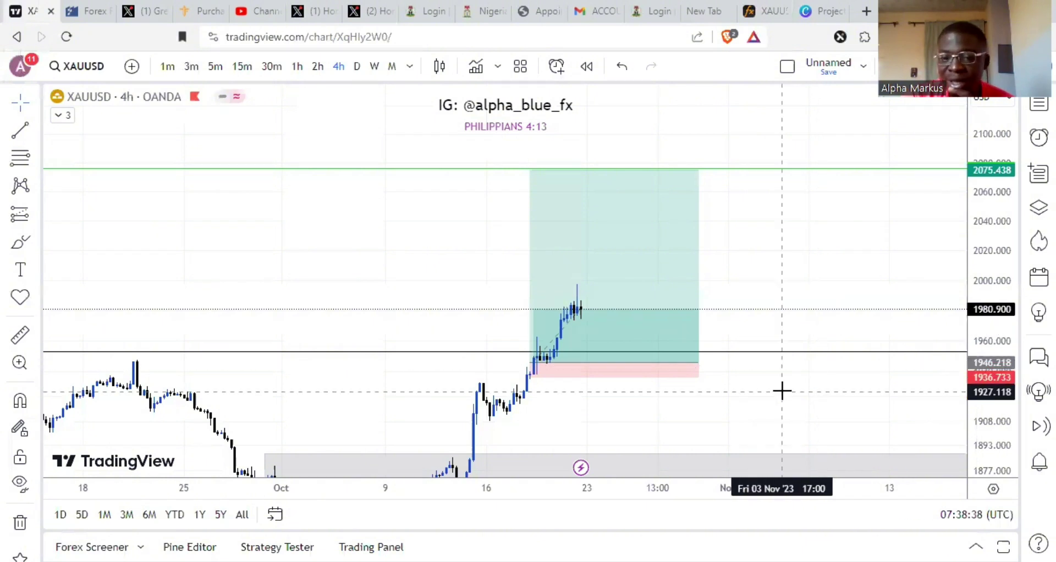
pyautogui.scroll(-2, 780, 389)
pyautogui.moveTo(812, 417); pyautogui.dragTo(778, 395)
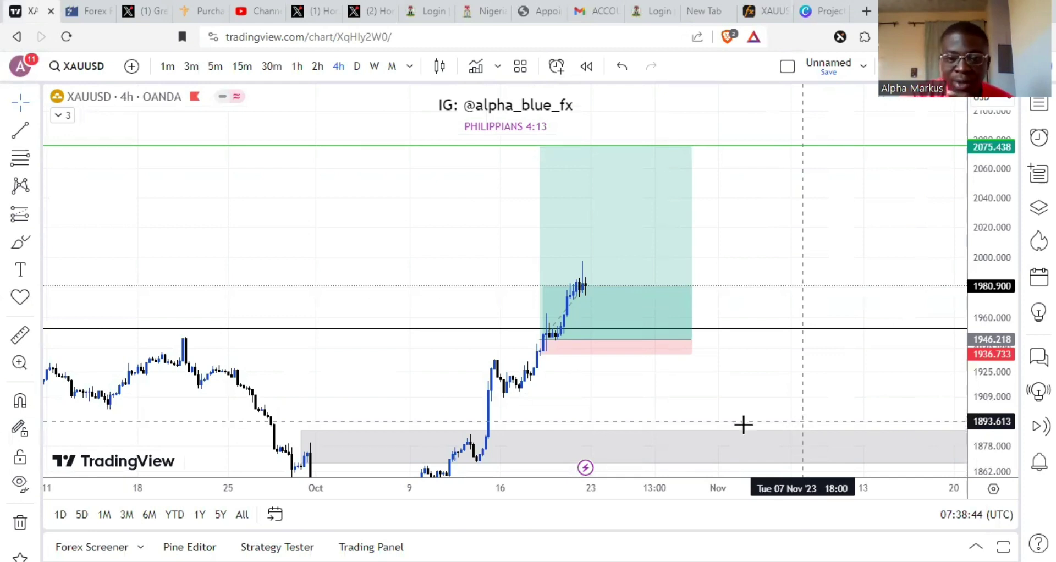
pyautogui.scroll(-2, 762, 410)
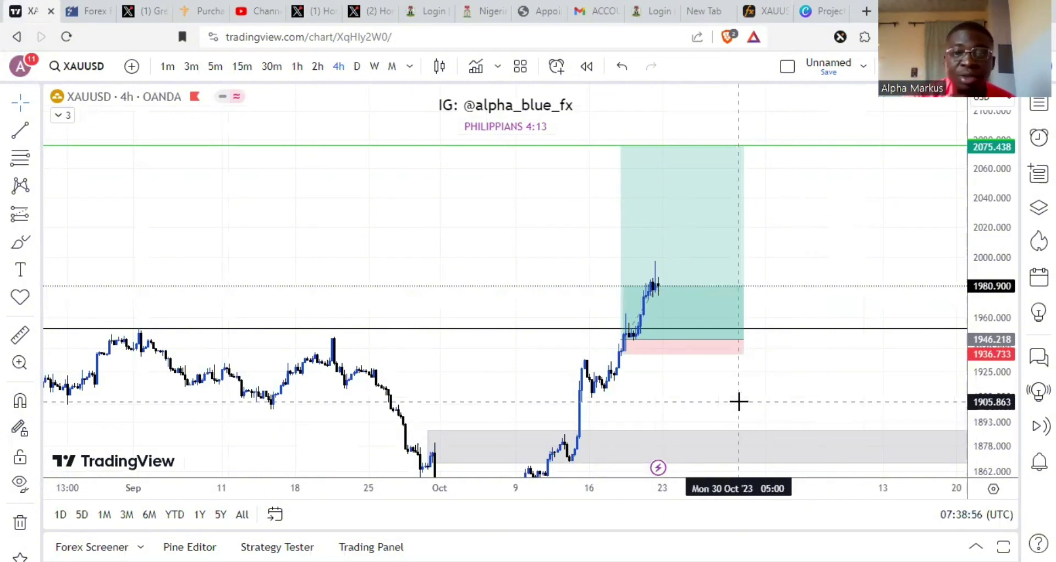
pyautogui.scroll(2, 840, 279)
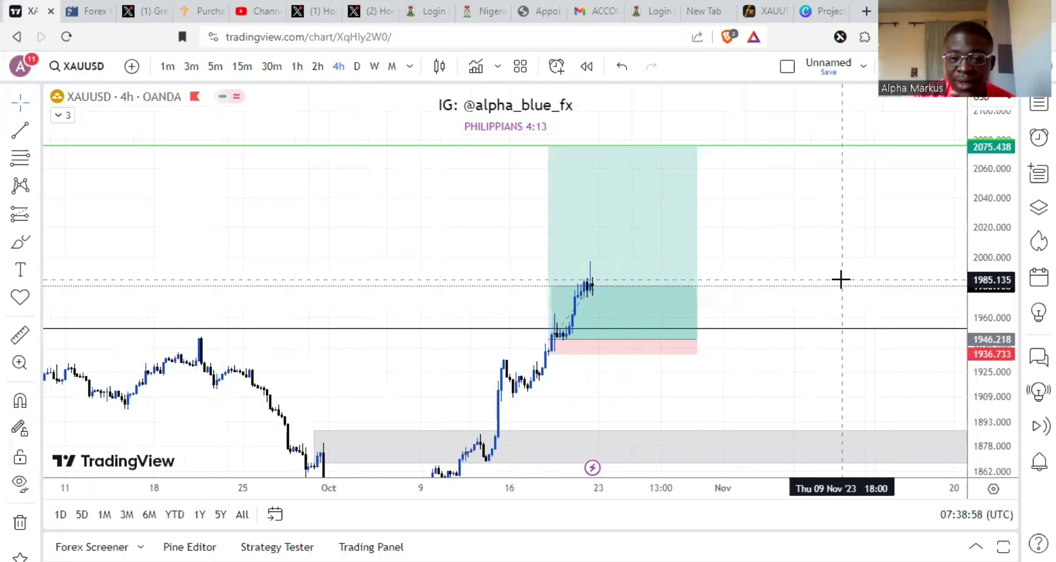
pyautogui.scroll(1, 840, 280)
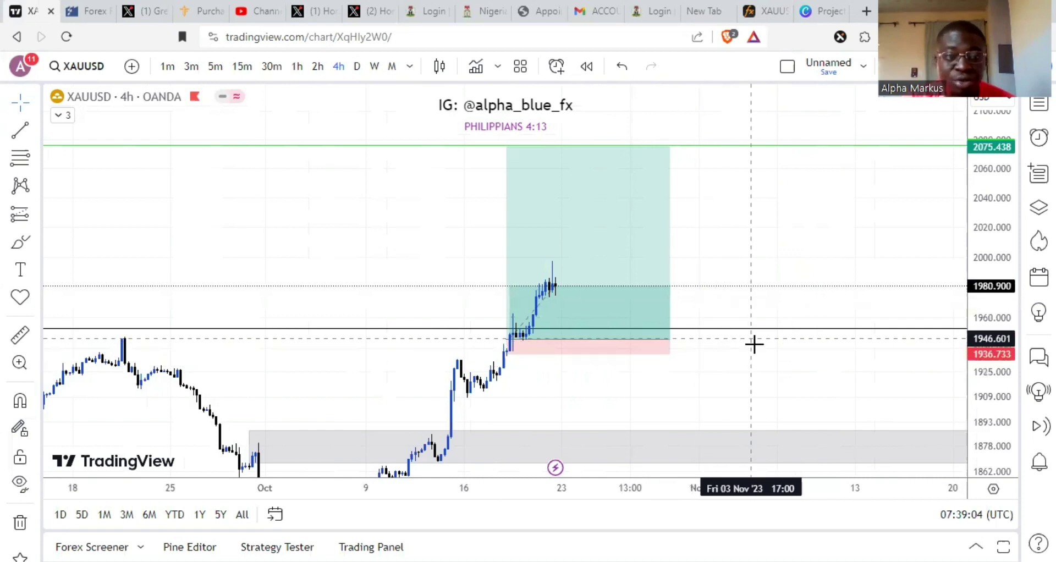
pyautogui.scroll(-2, 759, 352)
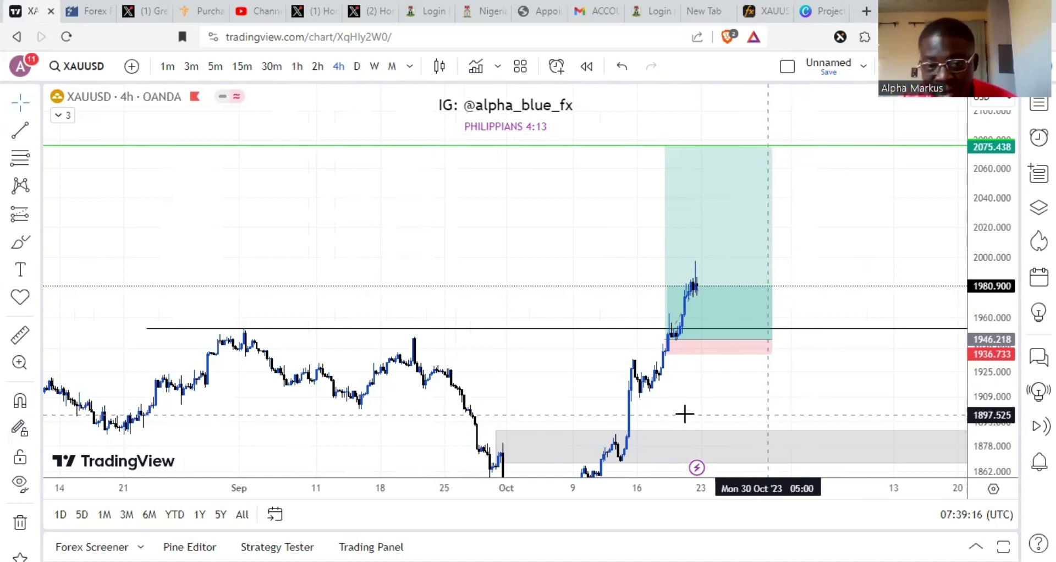
pyautogui.hscroll(3, 825, 288)
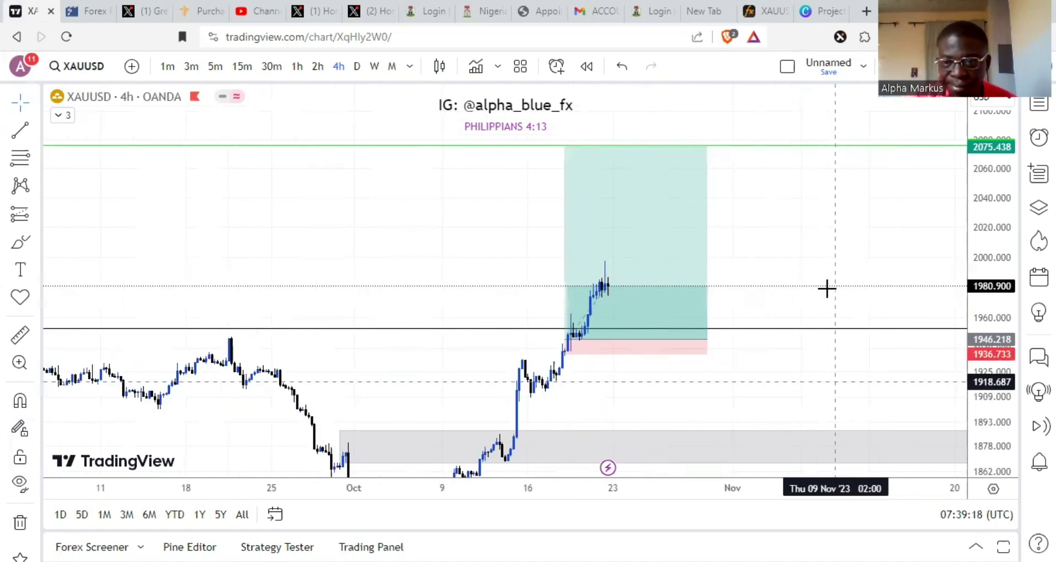